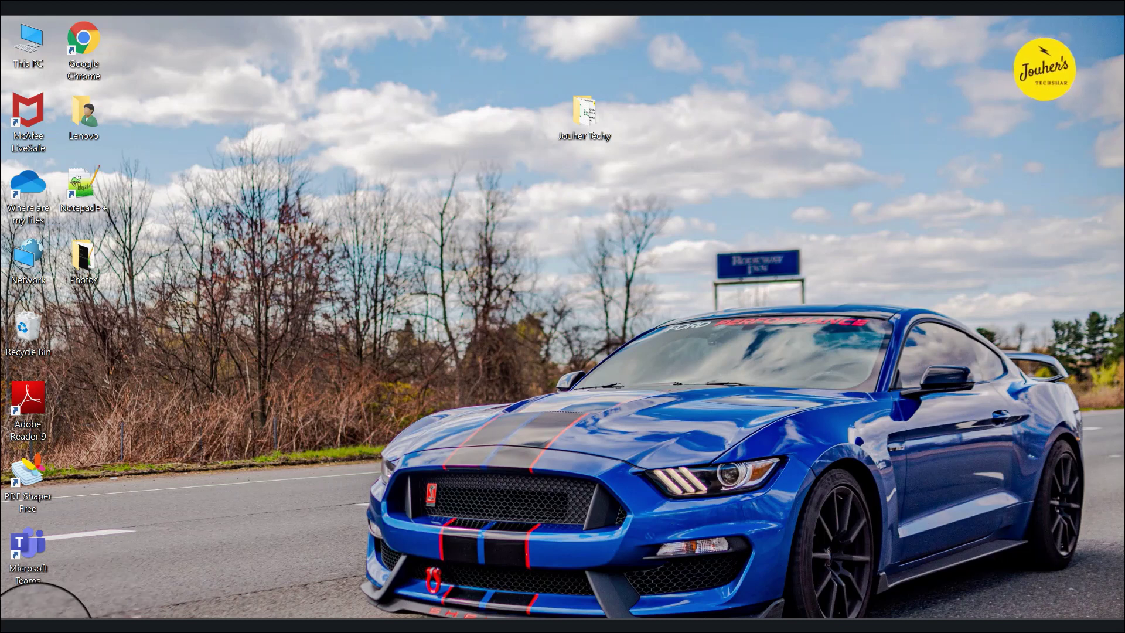
# - Scroll through the Start menu's installed apps list, then return to the desktop
pyautogui.click(14, 624)
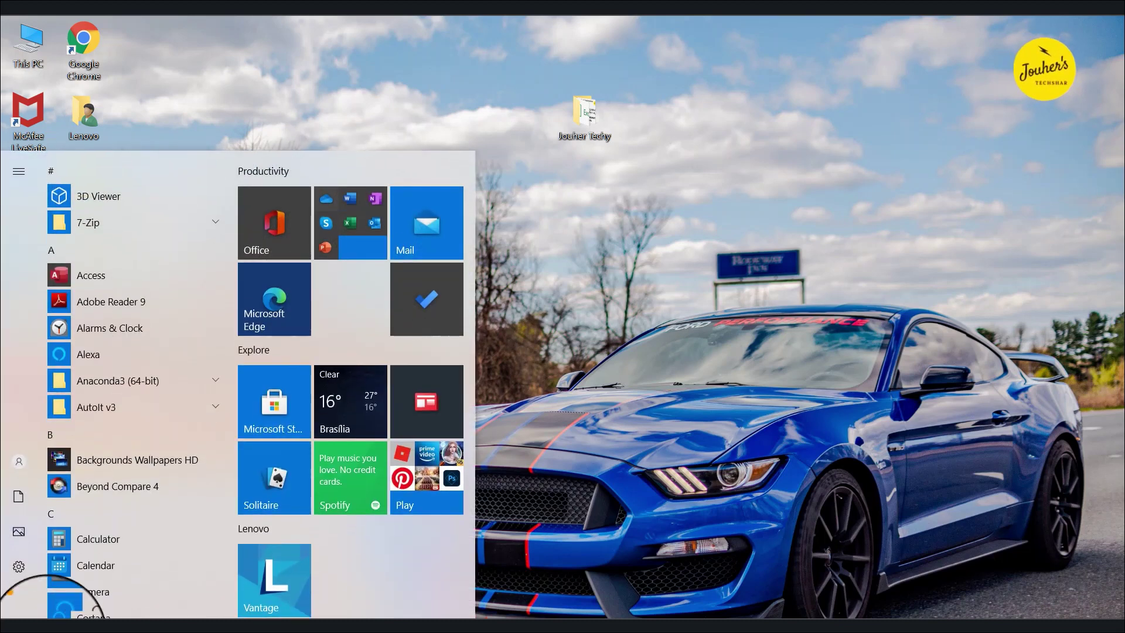
pyautogui.scroll(-2, 149, 406)
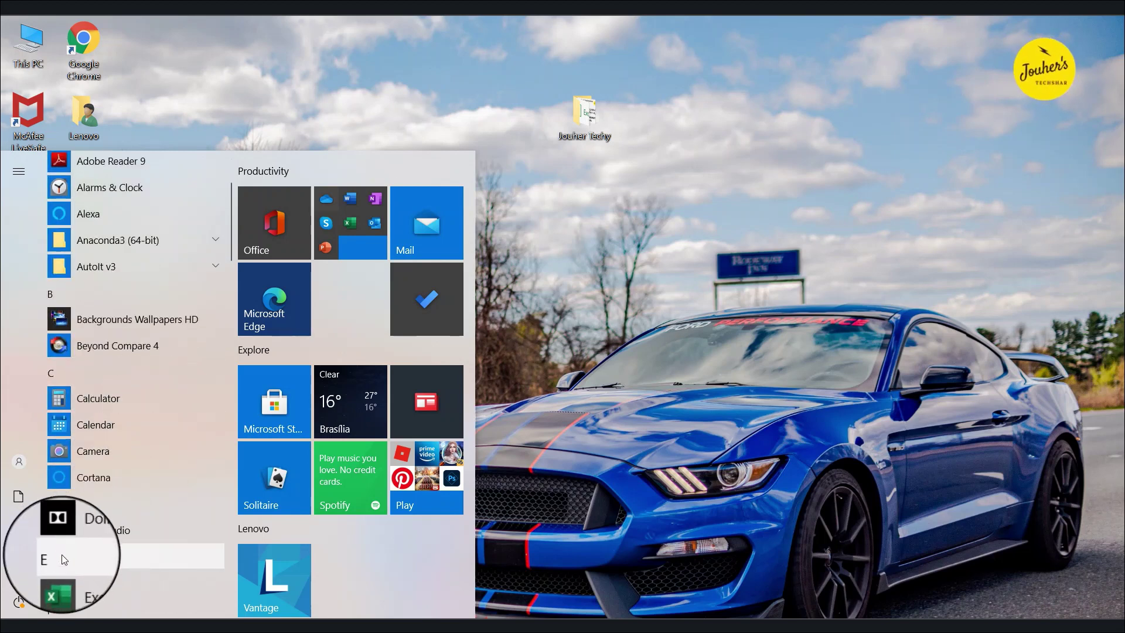
pyautogui.scroll(-3, 100, 479)
pyautogui.scroll(-3, 100, 479)
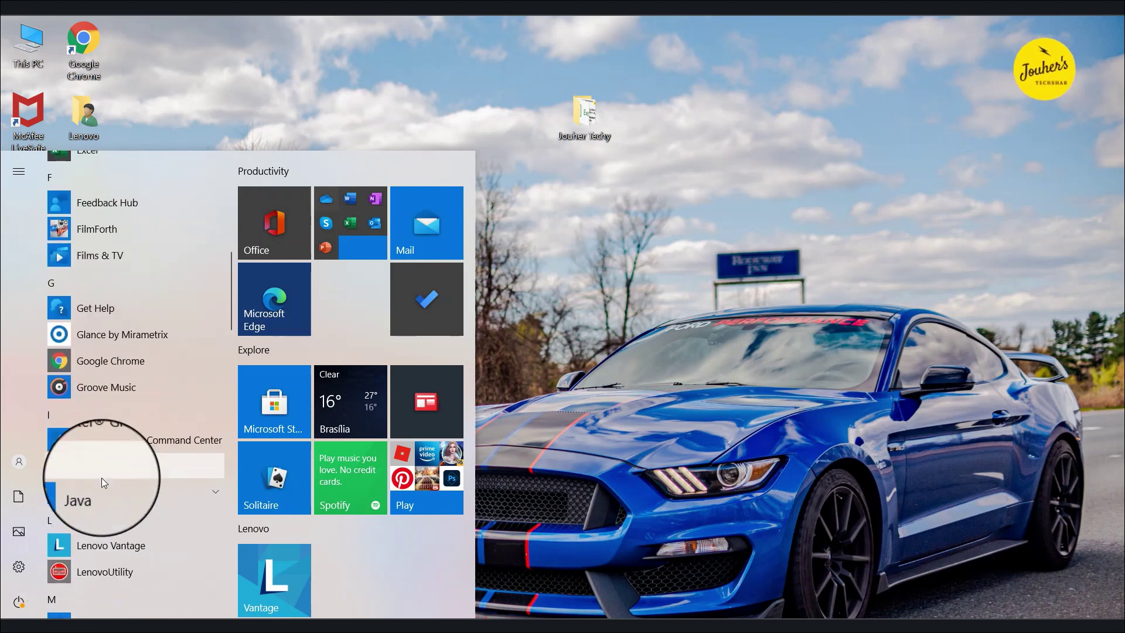
pyautogui.scroll(-4, 100, 477)
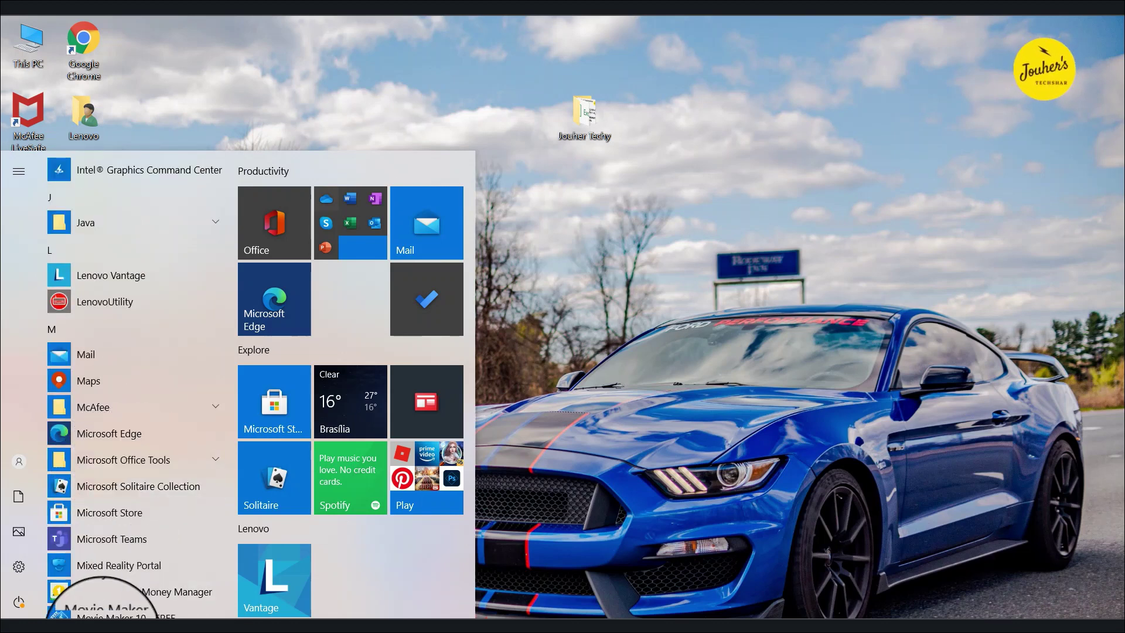
pyautogui.click(564, 224)
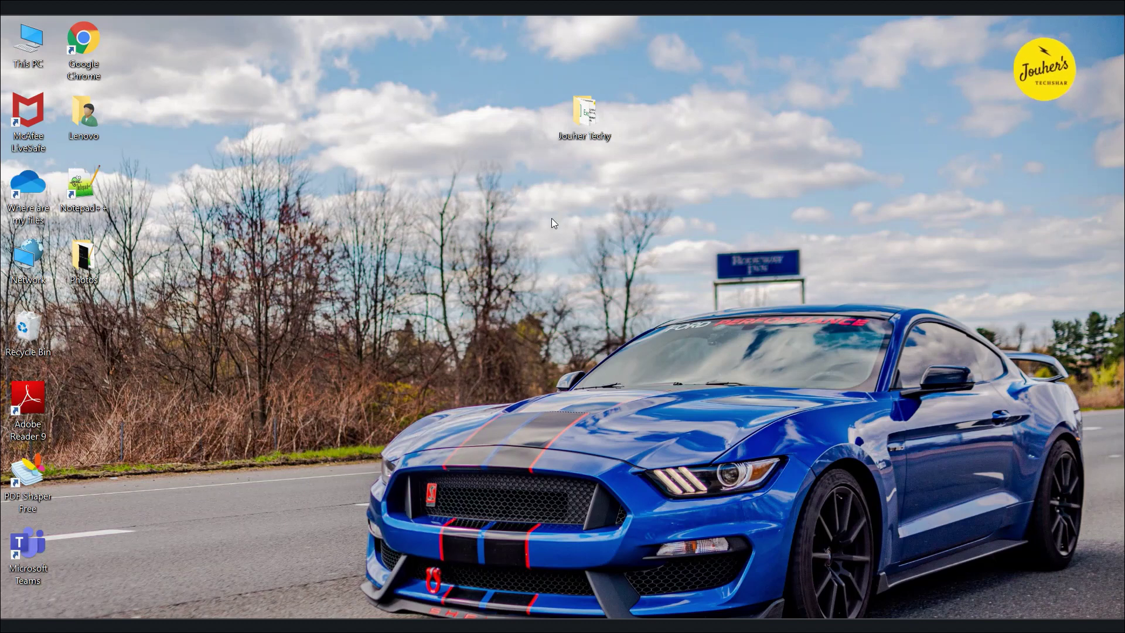
# - Create a new Excel worksheet on the desktop named Jouher.xlsx and open it
pyautogui.rightClick(551, 219)
pyautogui.moveTo(457, 382)
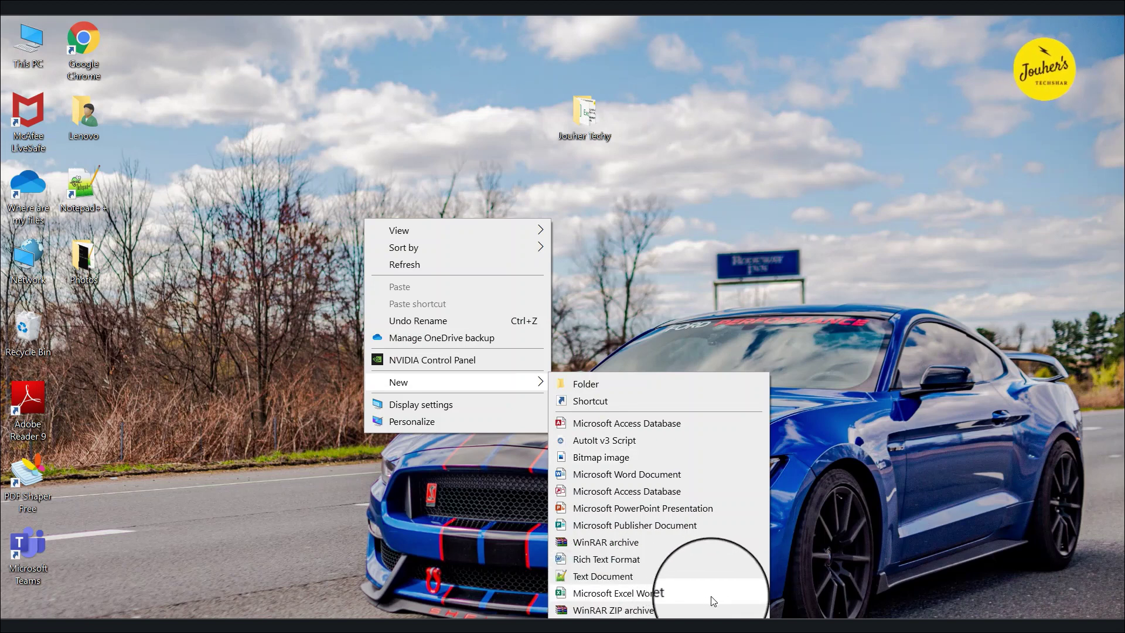
pyautogui.click(711, 595)
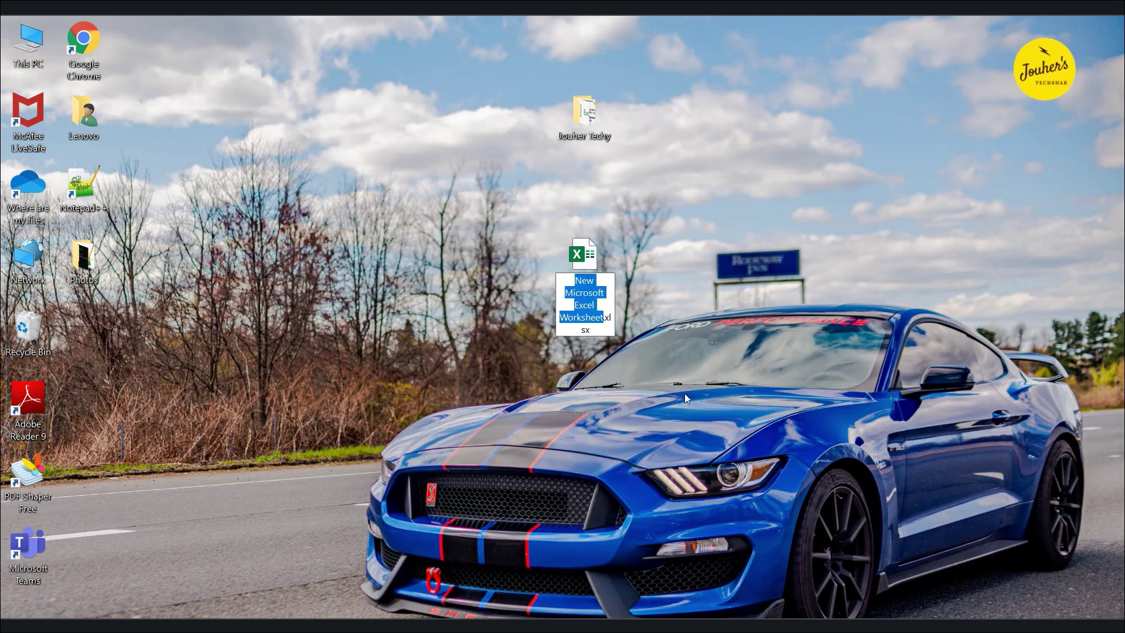
pyautogui.write('Jouh')
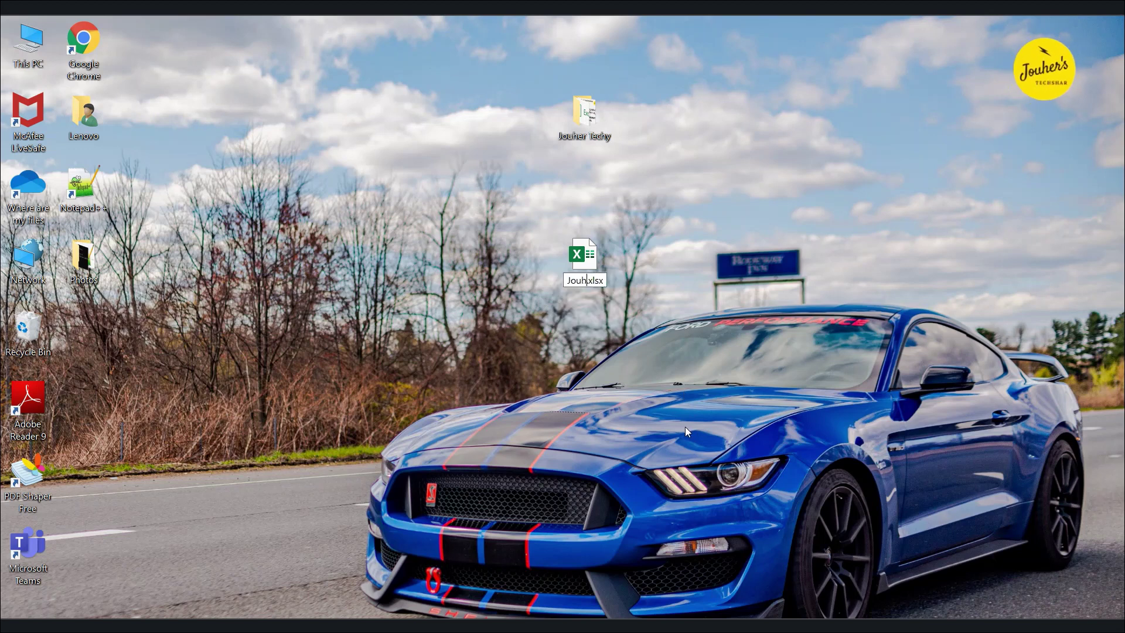
pyautogui.write('er')
pyautogui.press('Return')
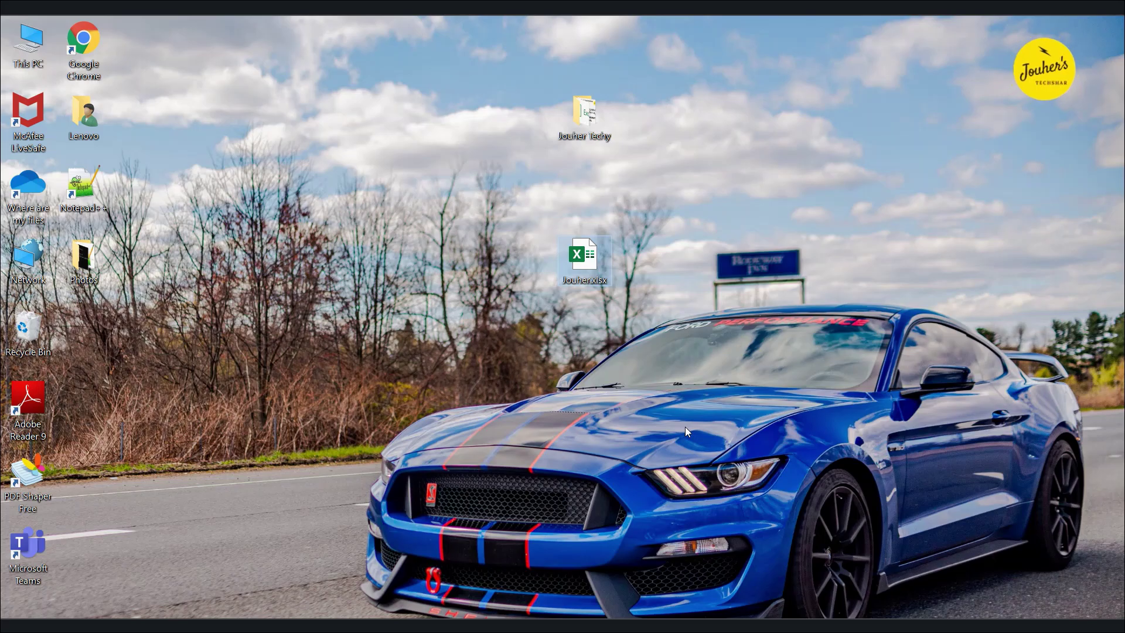
pyautogui.press('Return')
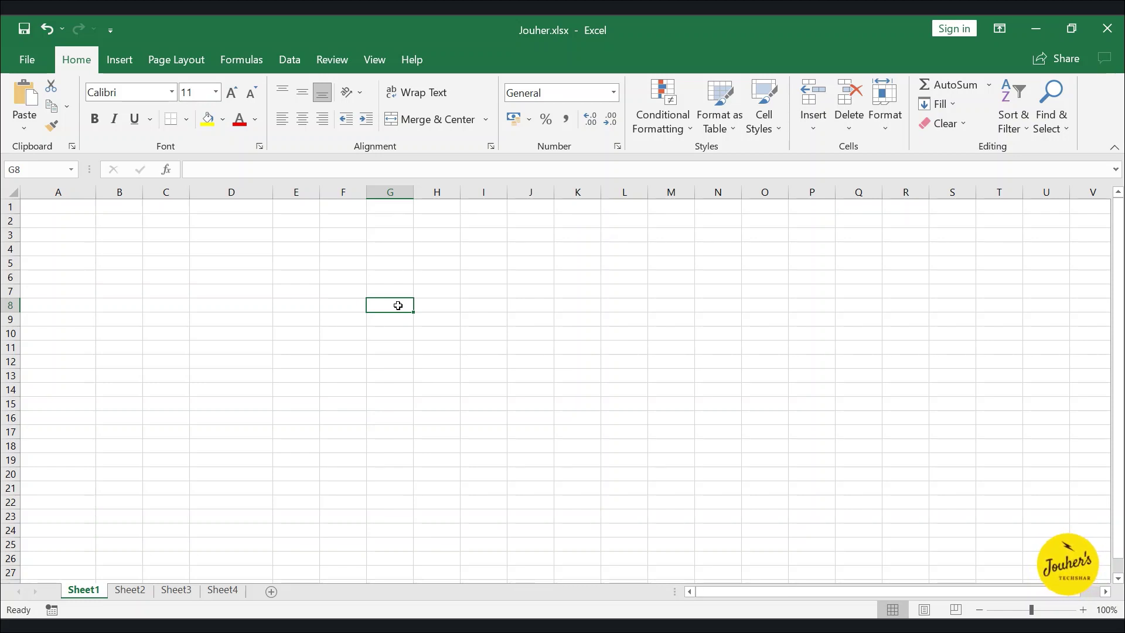
pyautogui.click(436, 319)
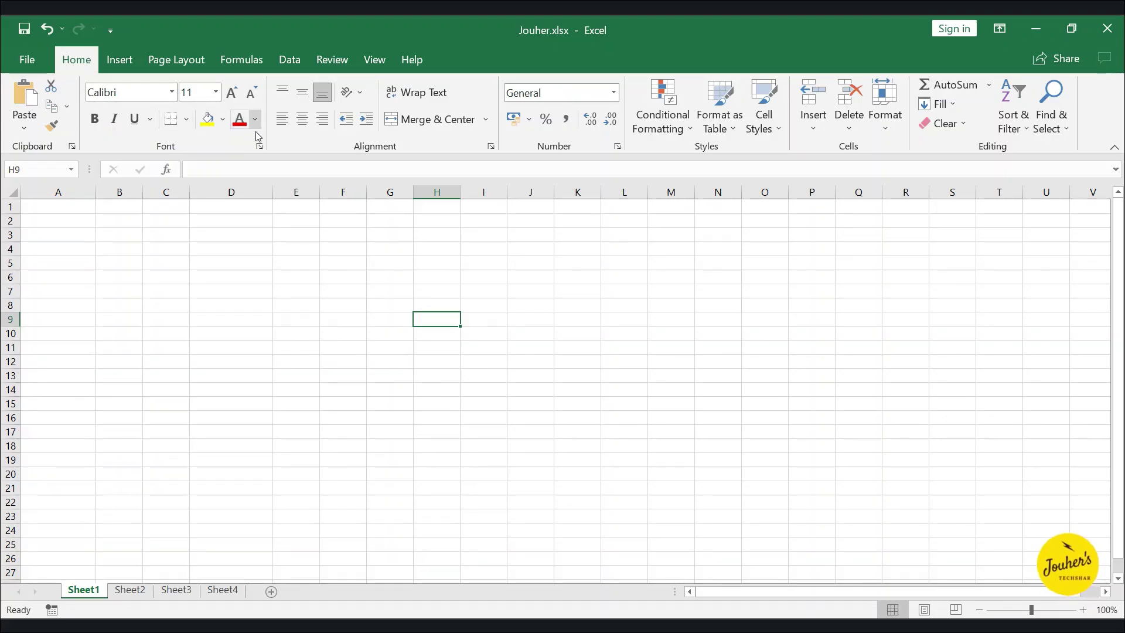
pyautogui.click(311, 234)
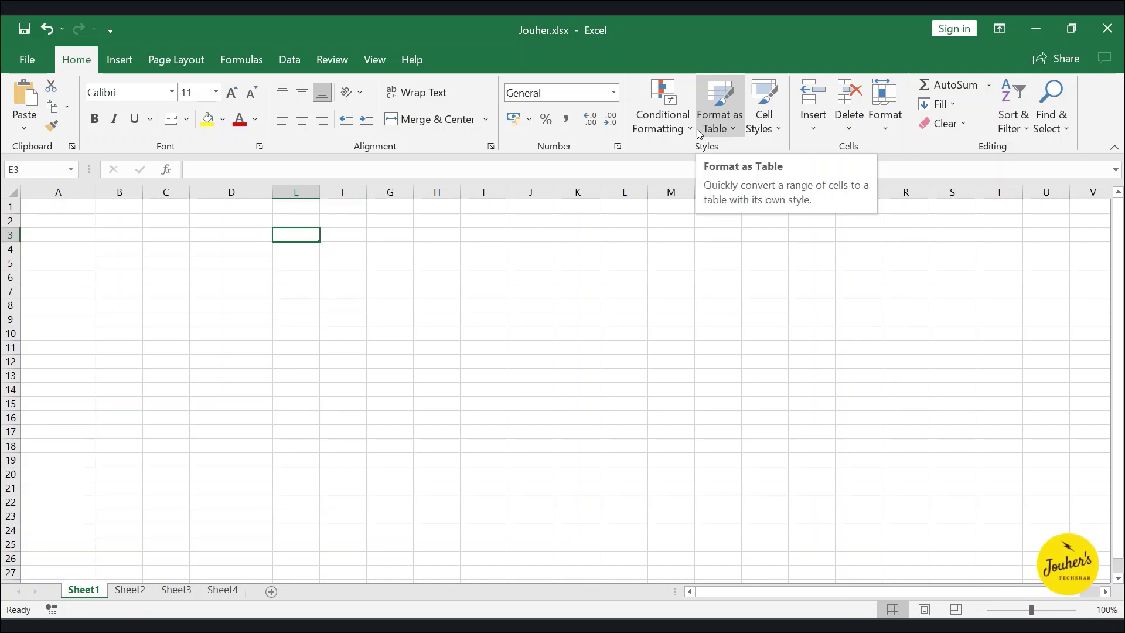
# - Browse the Insert and Formulas ribbon tabs, ending on the Data tab's sort, filter and validation commands
pyautogui.click(120, 63)
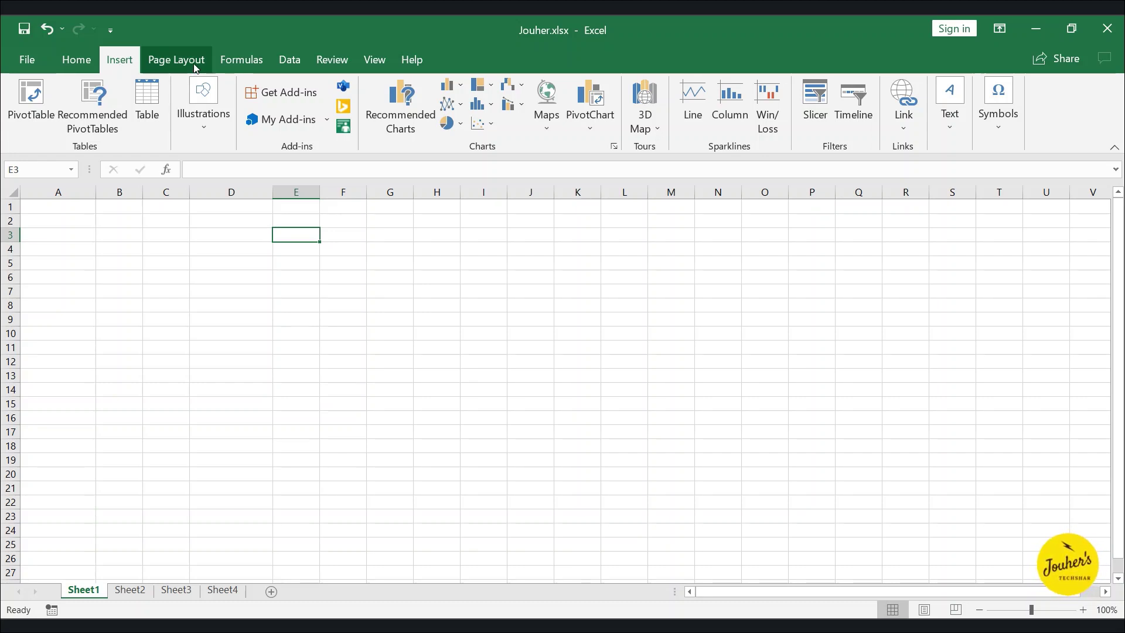
pyautogui.click(258, 67)
pyautogui.click(287, 63)
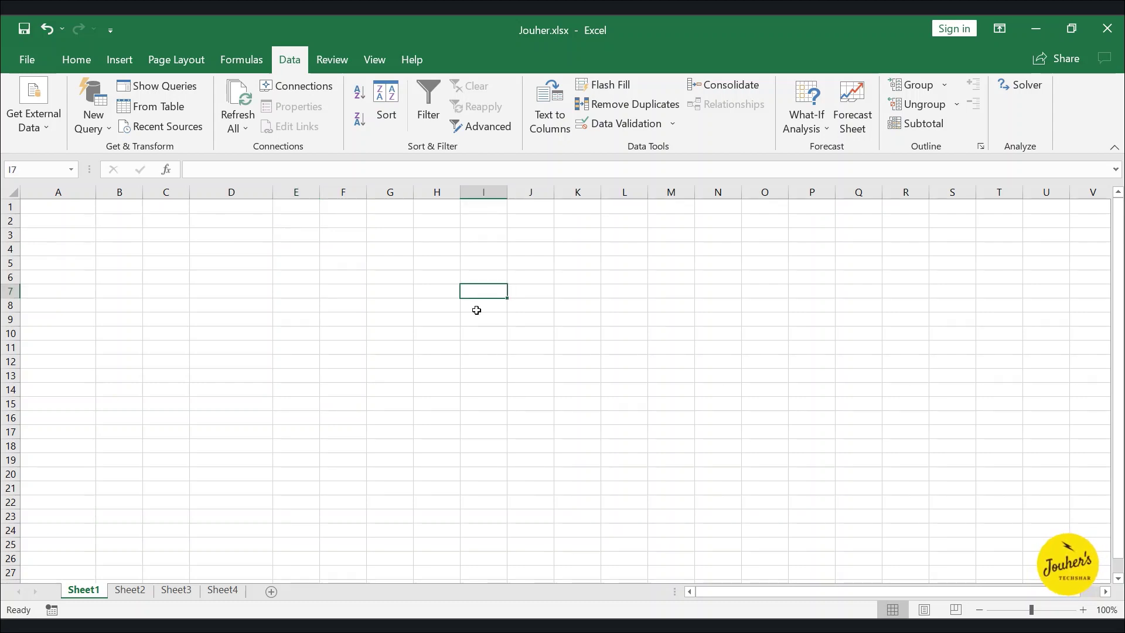
pyautogui.moveTo(74, 204); pyautogui.dragTo(1029, 542)
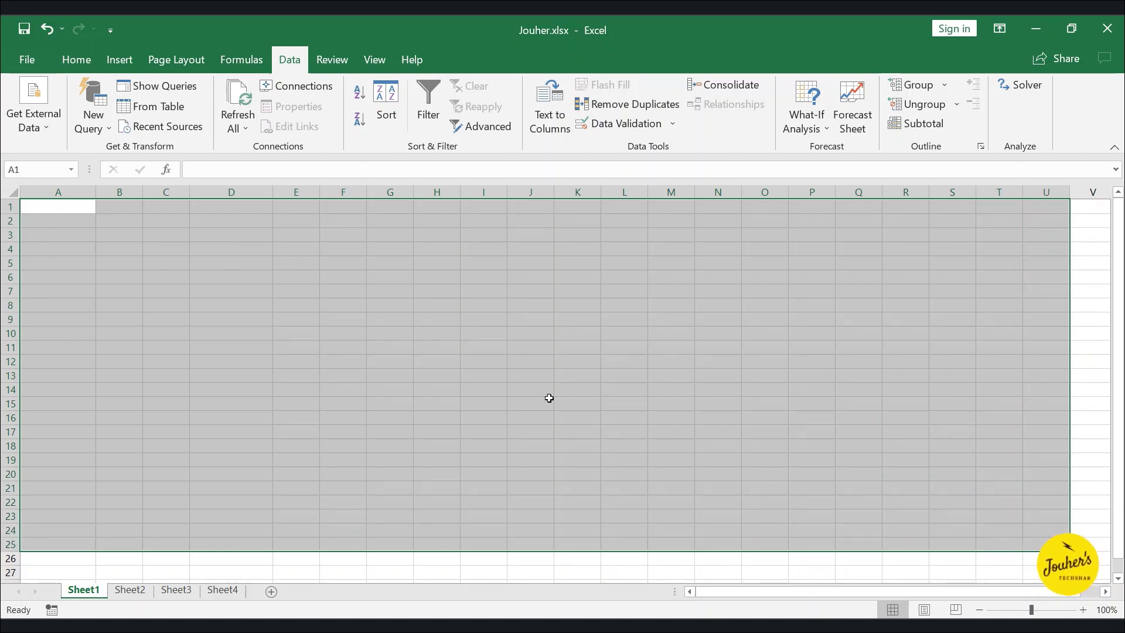
pyautogui.click(114, 238)
pyautogui.click(179, 248)
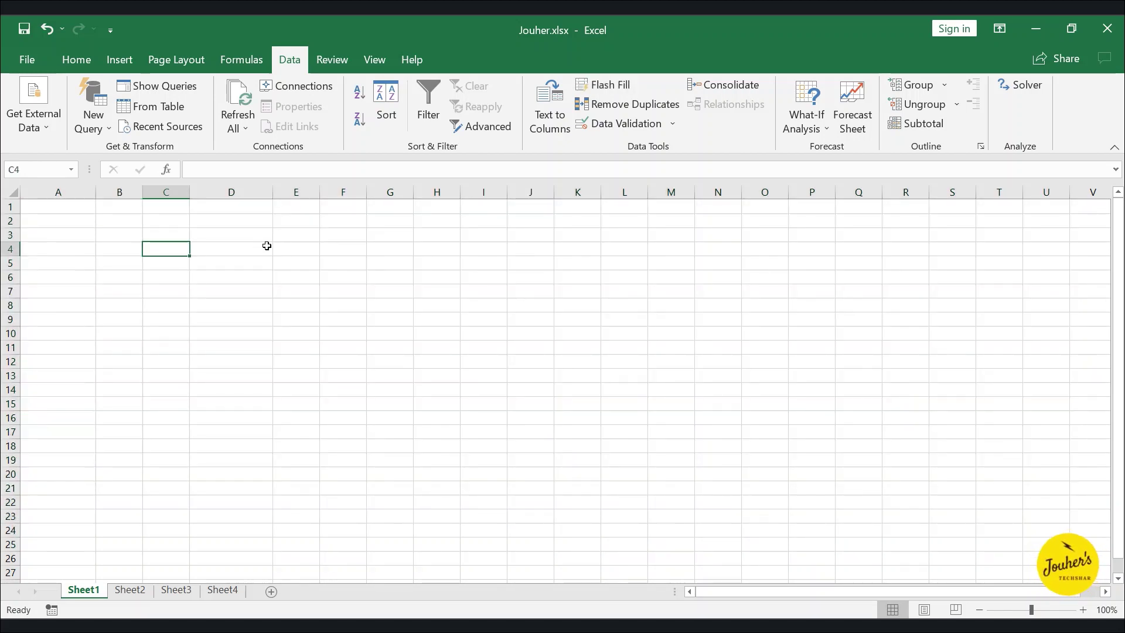
pyautogui.click(266, 246)
pyautogui.click(344, 275)
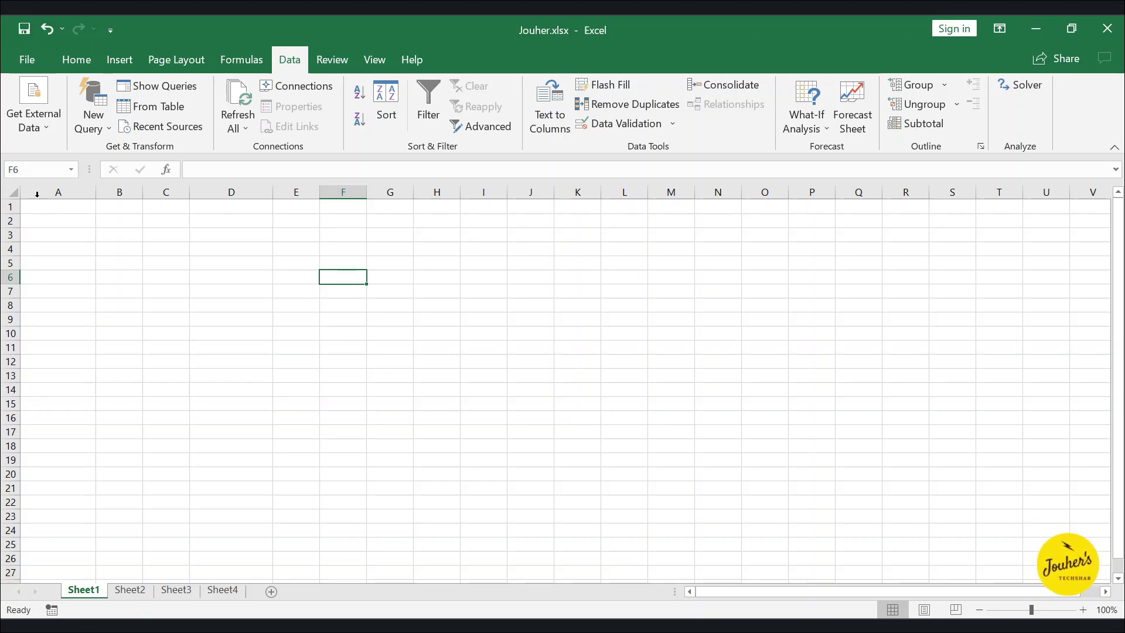
pyautogui.click(59, 192)
pyautogui.click(114, 193)
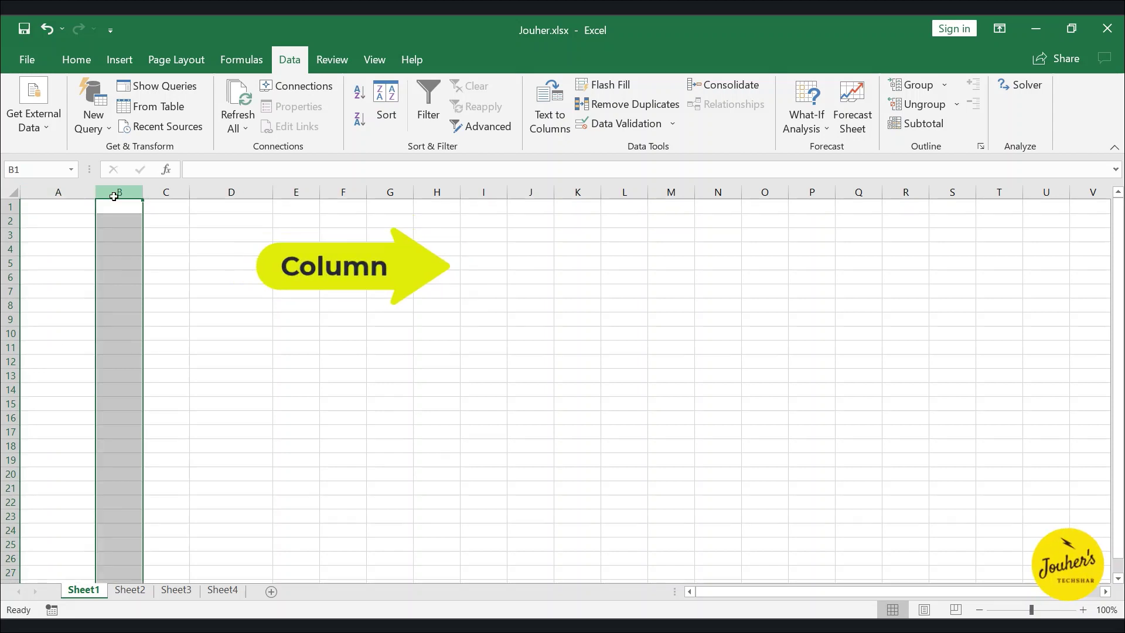
pyautogui.click(166, 192)
pyautogui.moveTo(76, 193); pyautogui.dragTo(166, 193)
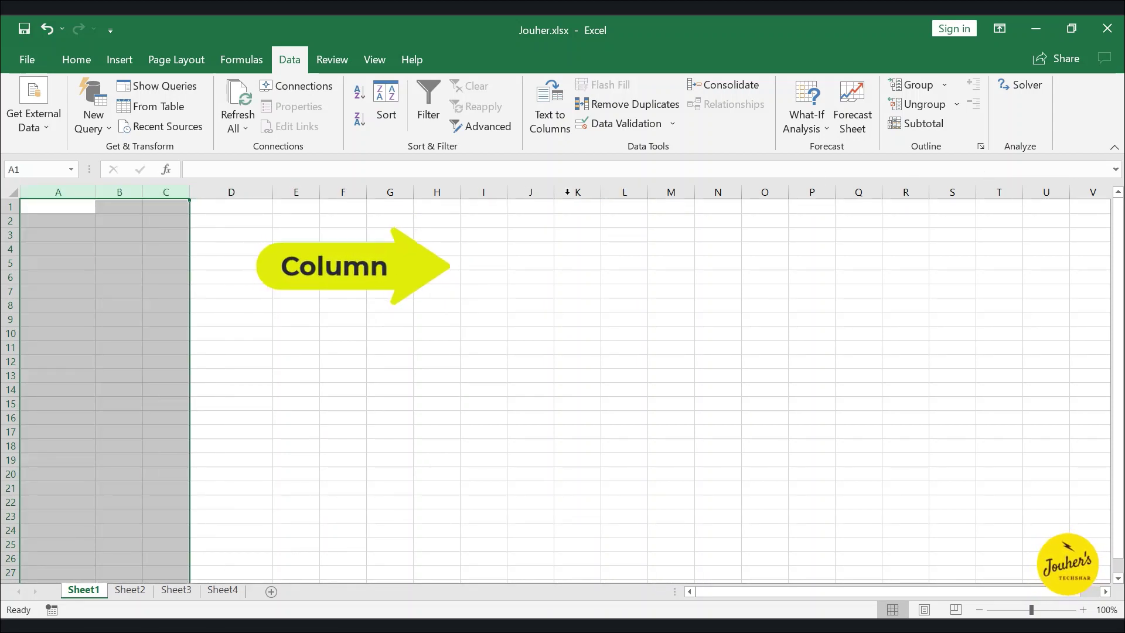
pyautogui.click(477, 194)
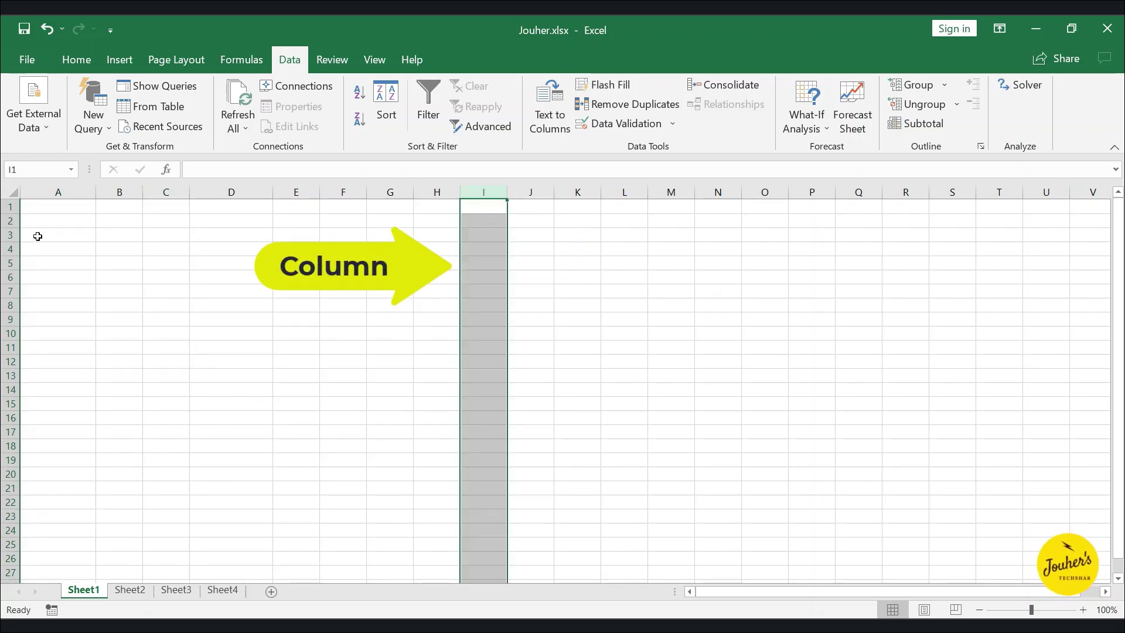
pyautogui.click(8, 206)
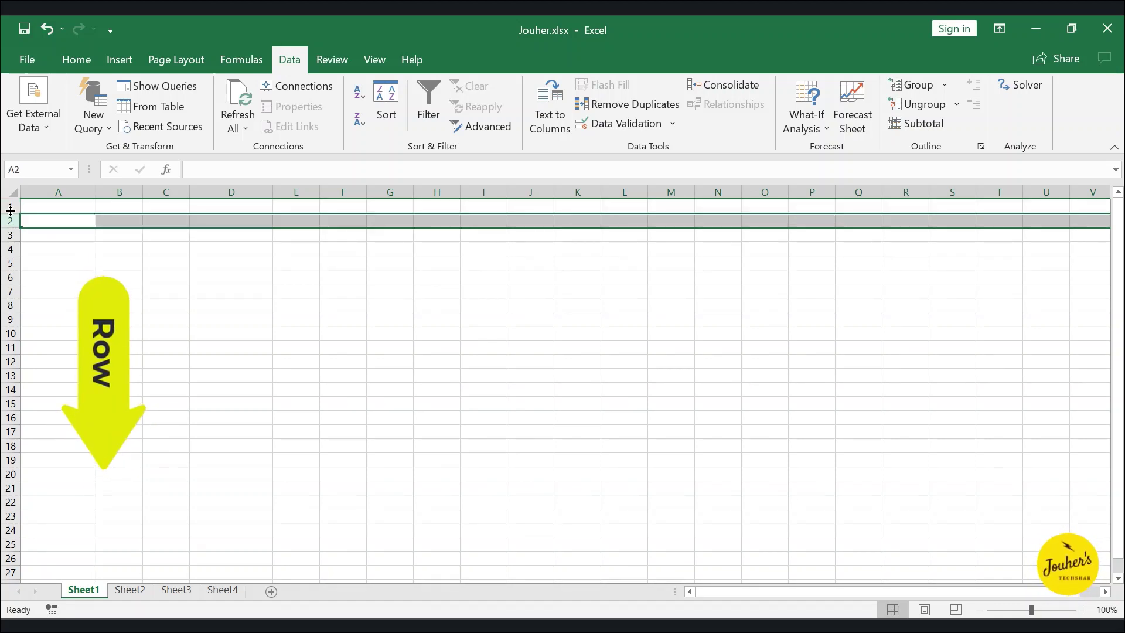
pyautogui.moveTo(10, 211); pyautogui.dragTo(10, 406)
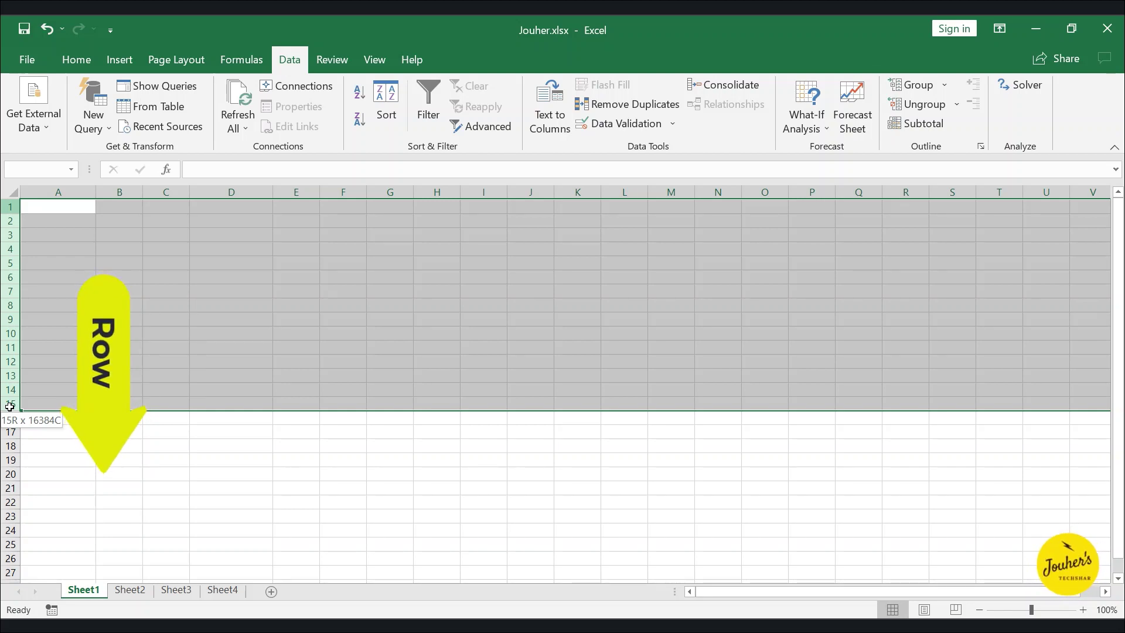
pyautogui.click(445, 320)
pyautogui.click(432, 238)
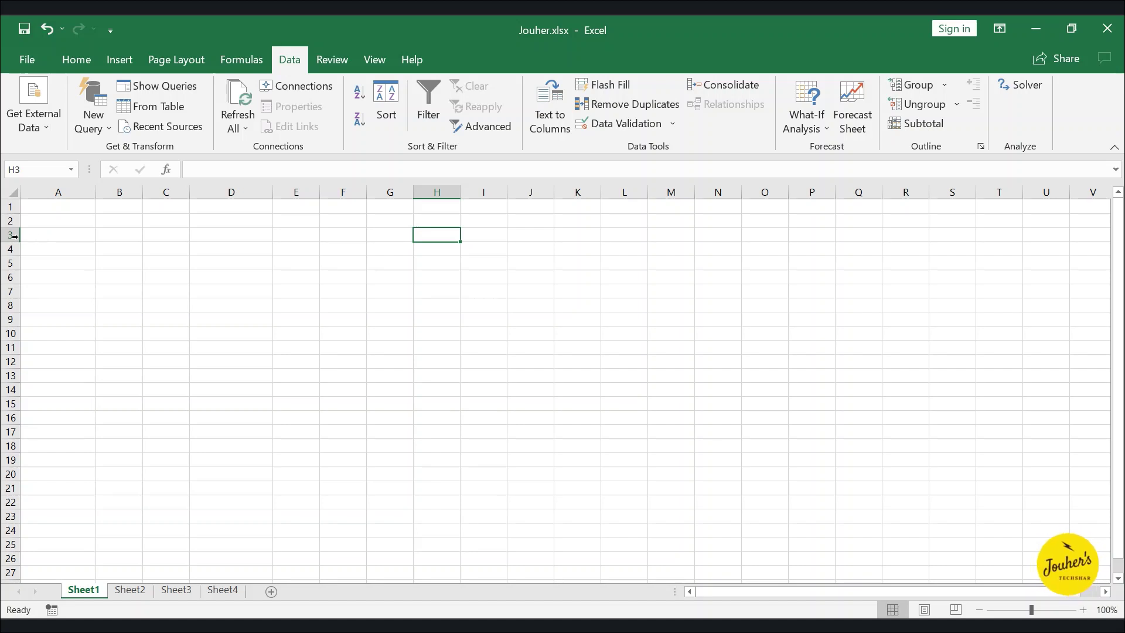
# - Jump to cell A1 via the Name Box, add Sheet5 after Sheet4, and return to Sheet1
pyautogui.click(32, 170)
pyautogui.write('A1')
pyautogui.press('Return')
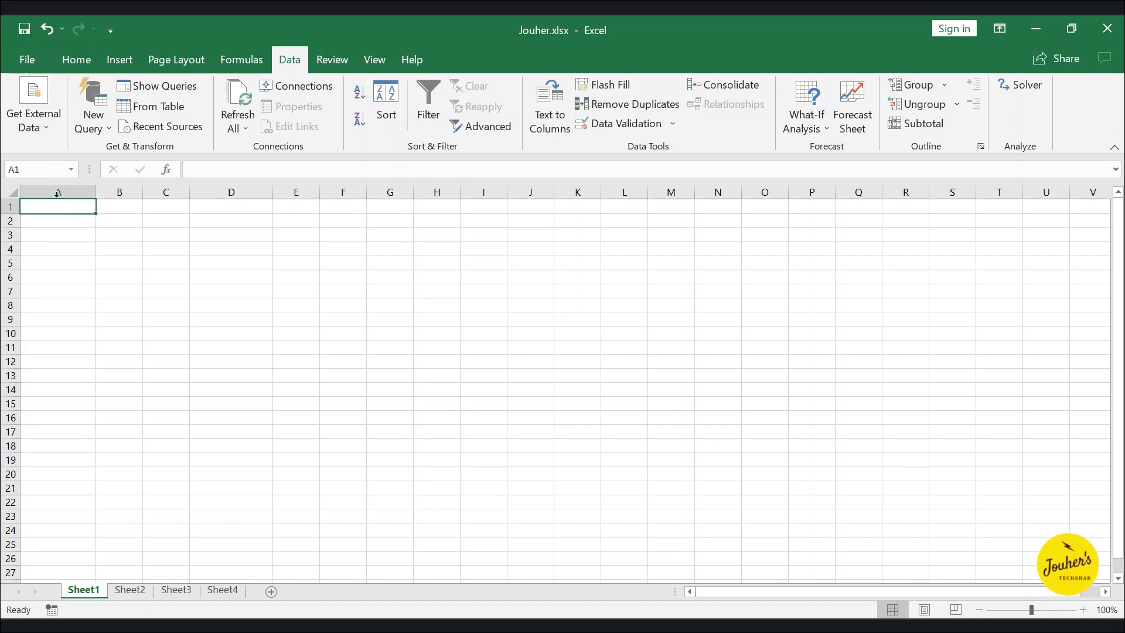
pyautogui.click(194, 168)
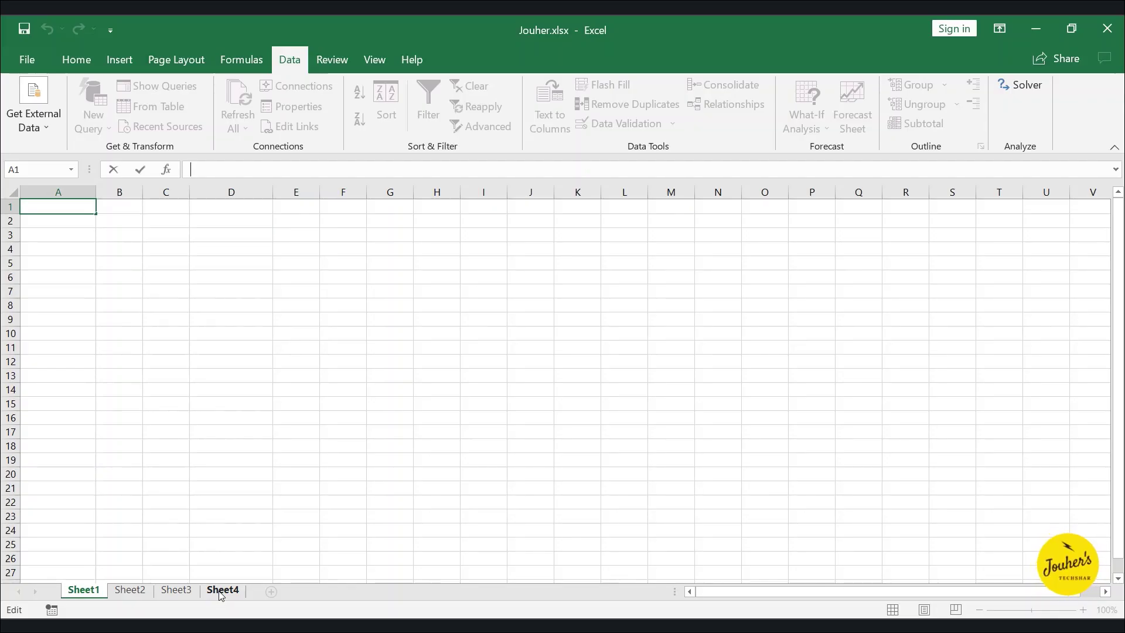
pyautogui.click(205, 591)
pyautogui.click(271, 592)
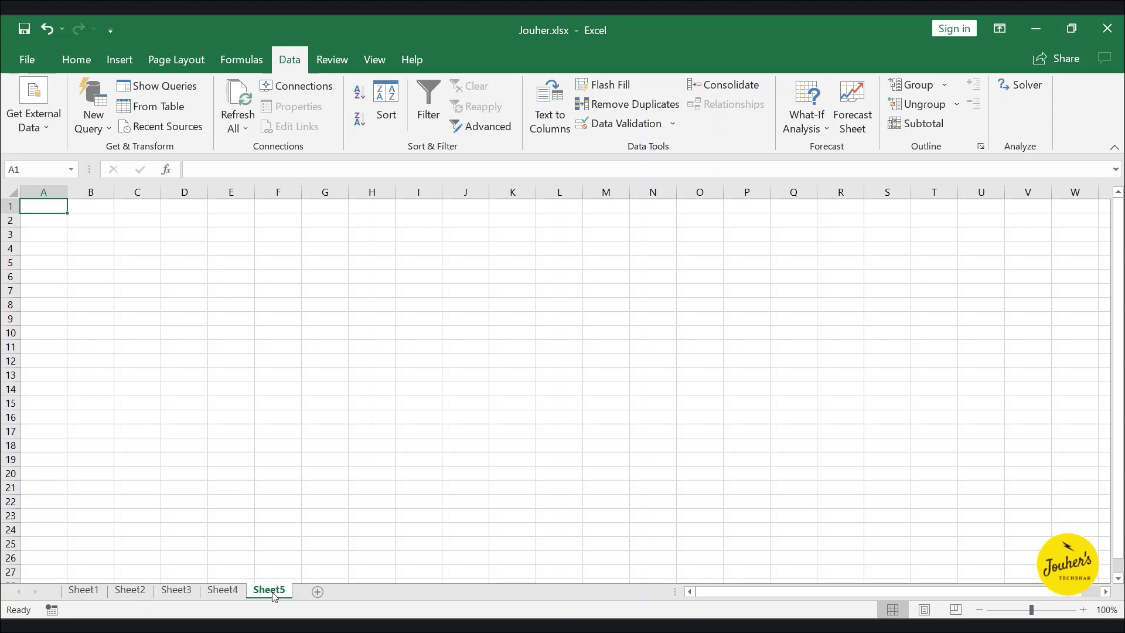
pyautogui.click(83, 590)
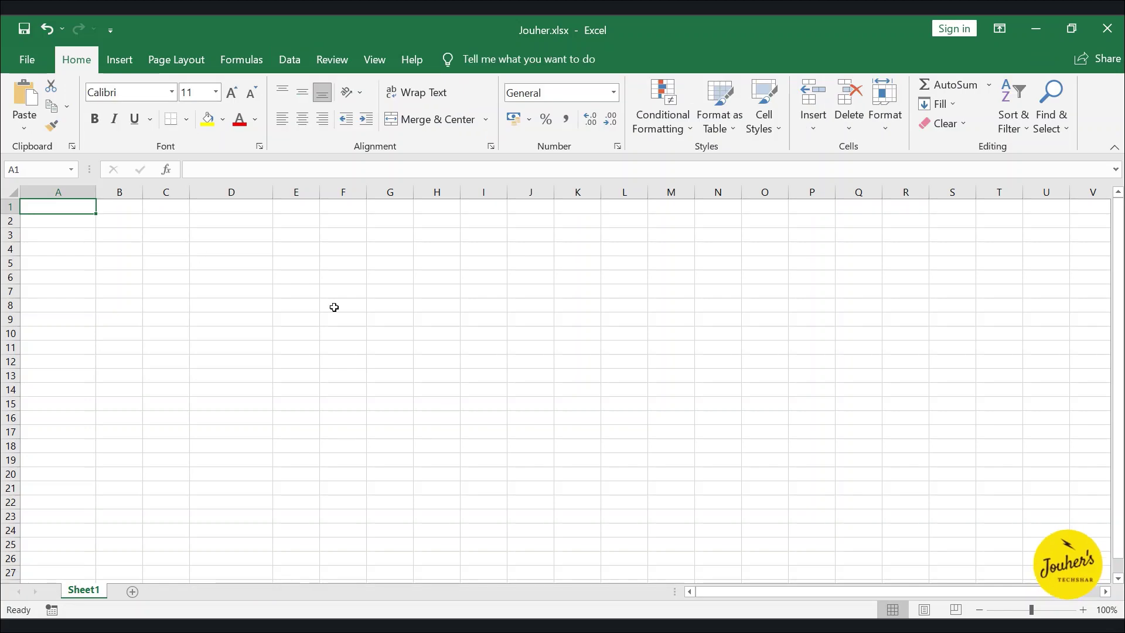
pyautogui.write('JO')
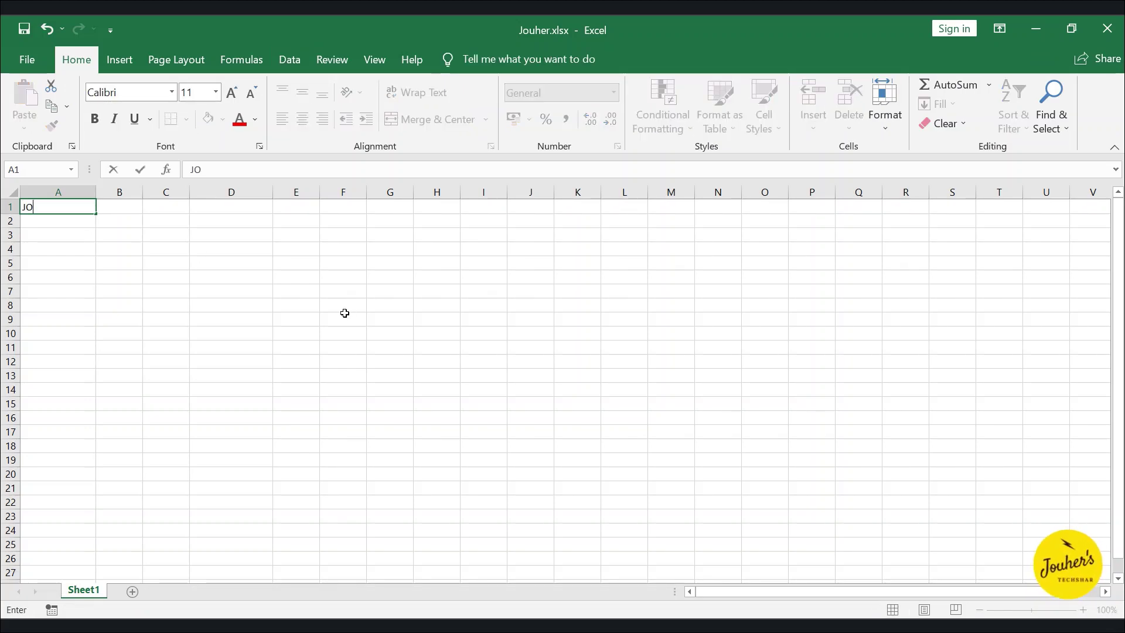
pyautogui.write('UHER')
pyautogui.write(' TECHSHAR')
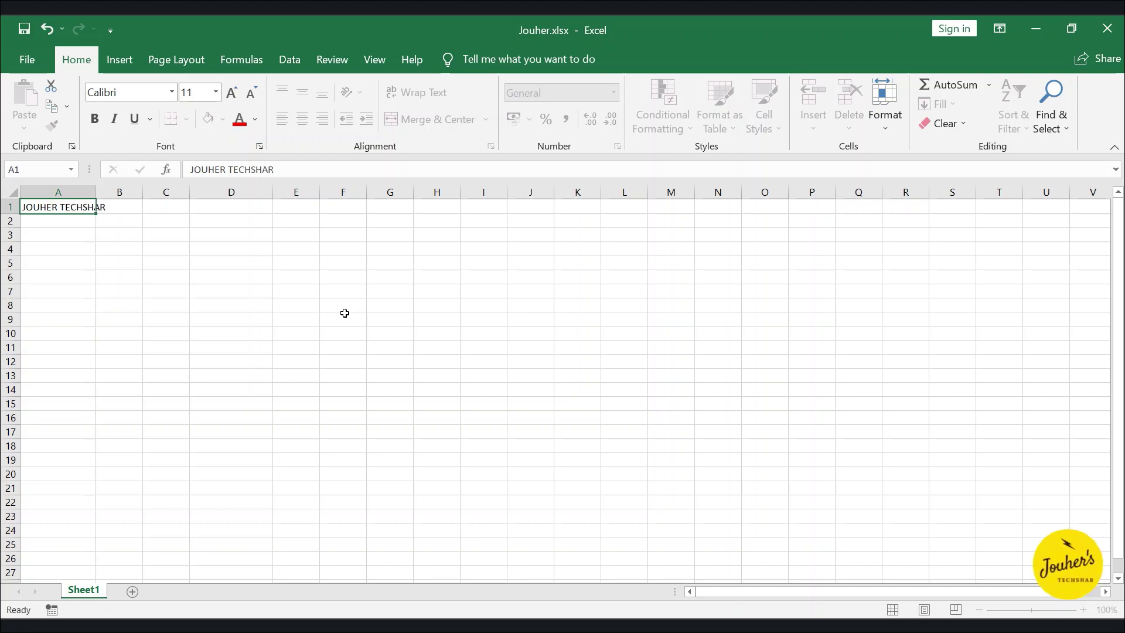
pyautogui.press('Return')
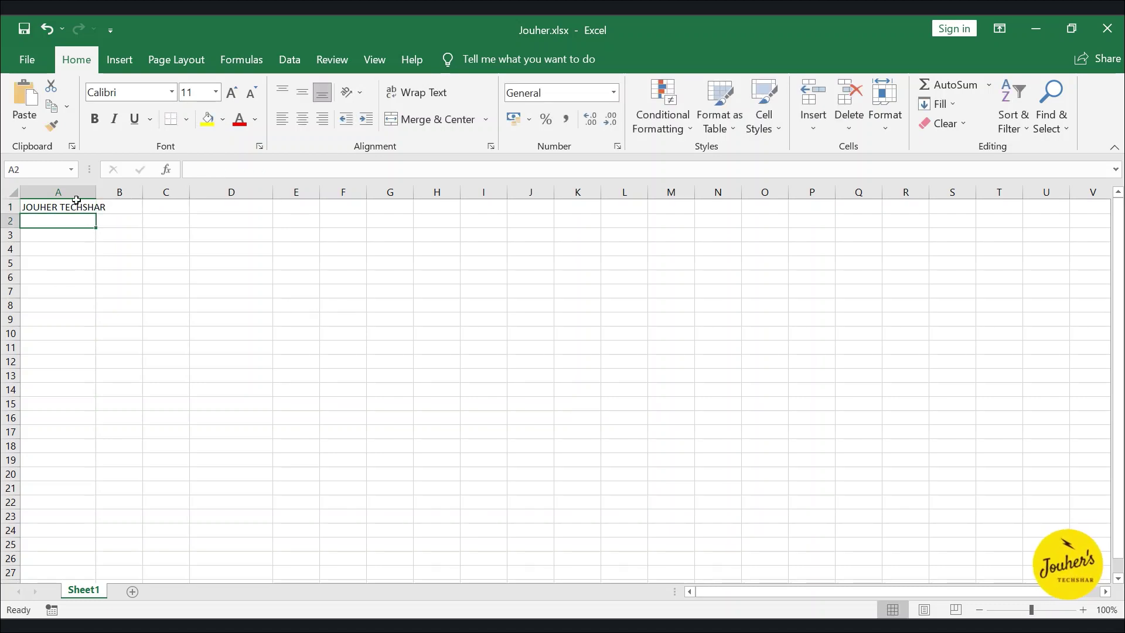
pyautogui.click(77, 205)
pyautogui.click(619, 235)
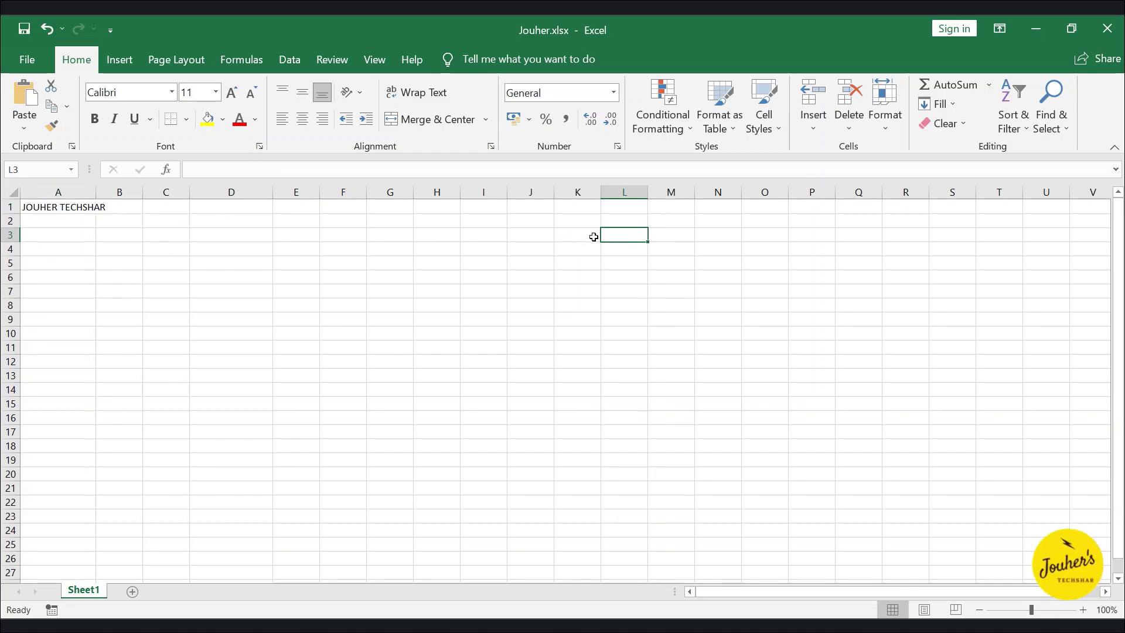
pyautogui.click(484, 277)
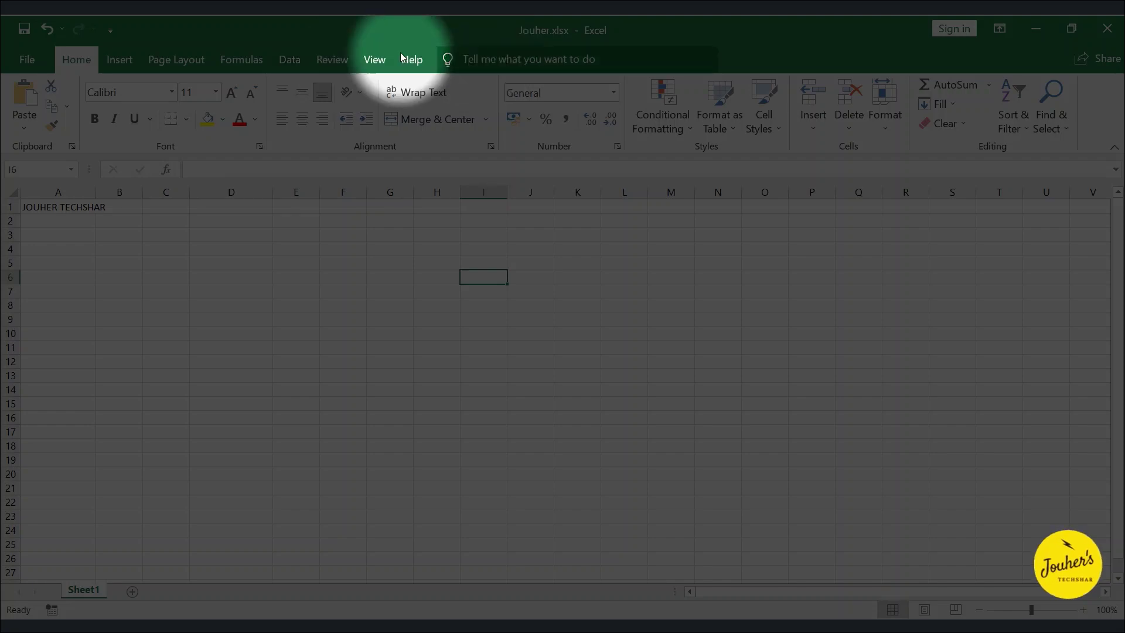
# - Tick Developer under Main Tabs in Excel Options' Customize Ribbon and confirm with OK
pyautogui.click(33, 61)
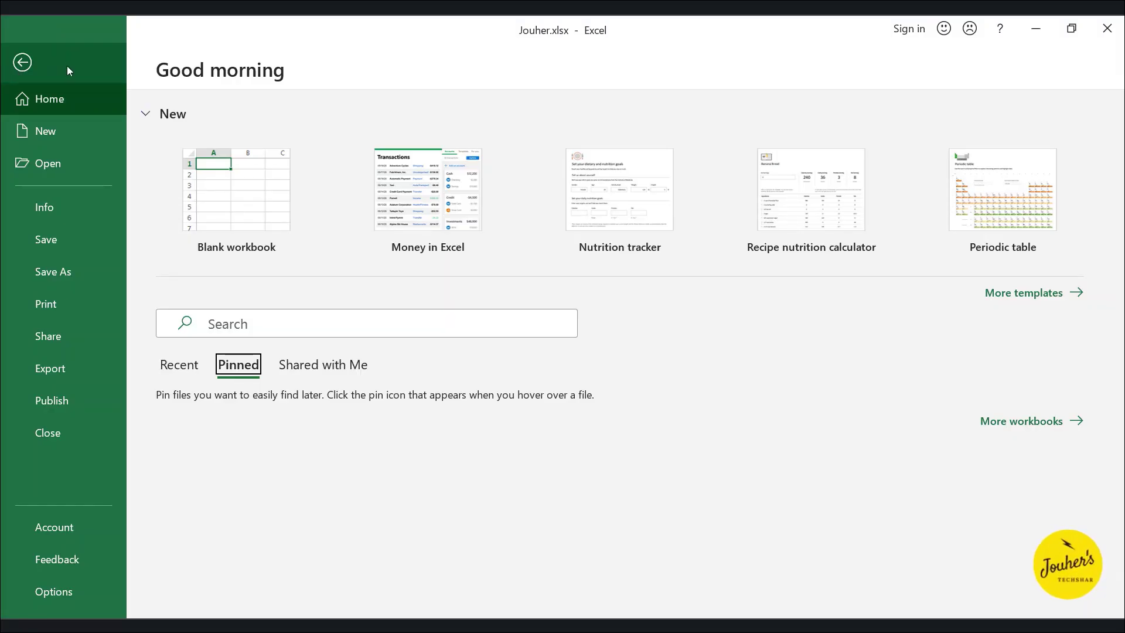
pyautogui.click(101, 594)
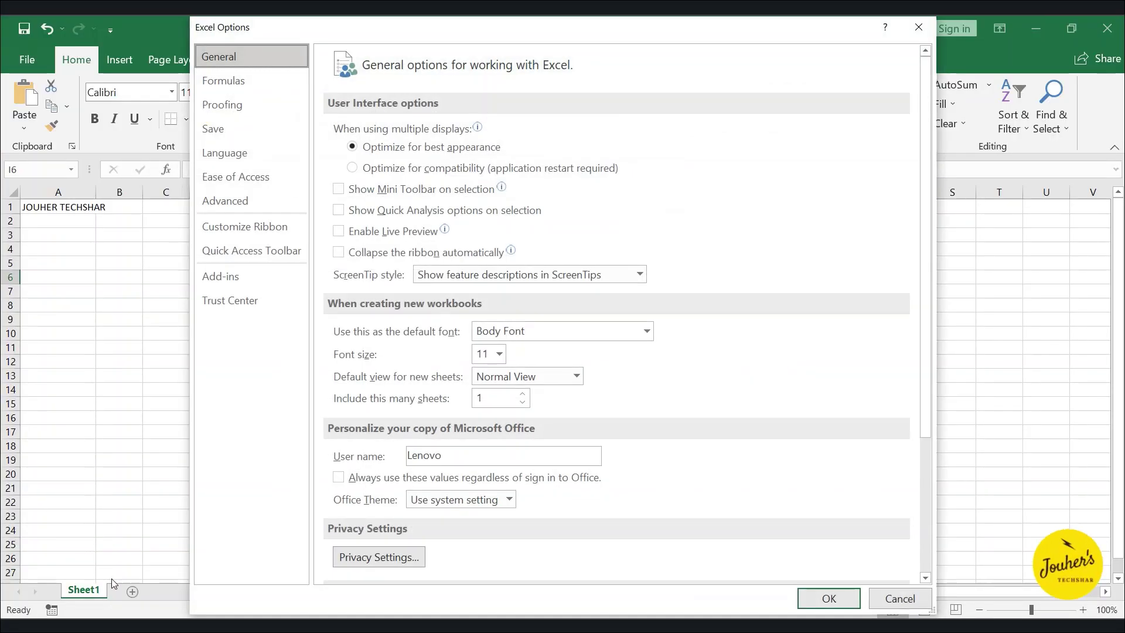
pyautogui.click(296, 230)
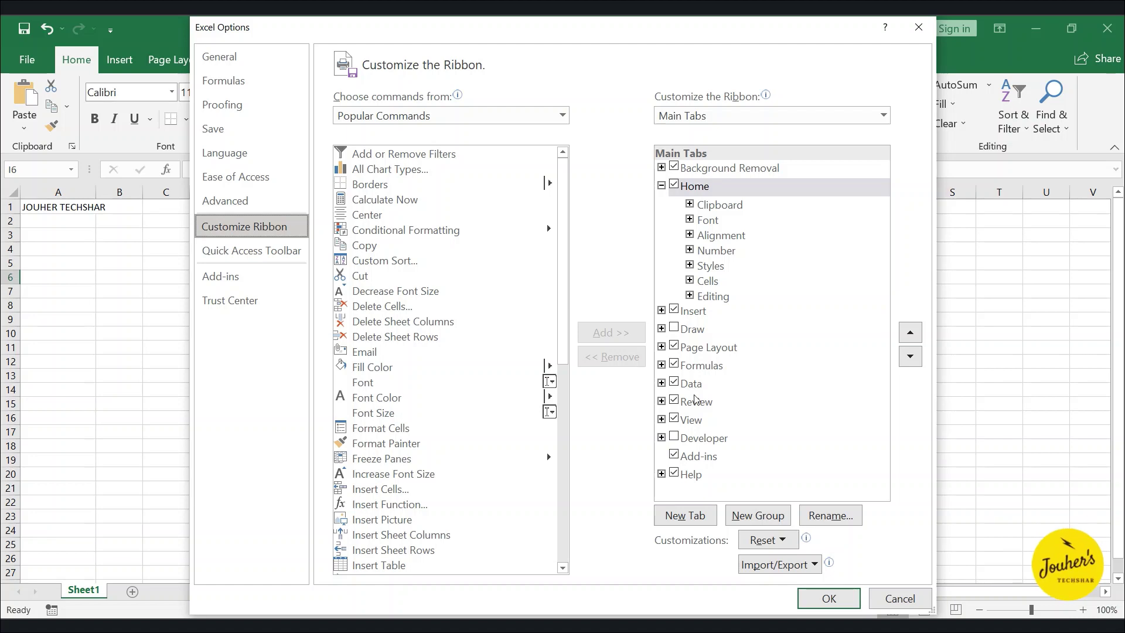
pyautogui.click(675, 438)
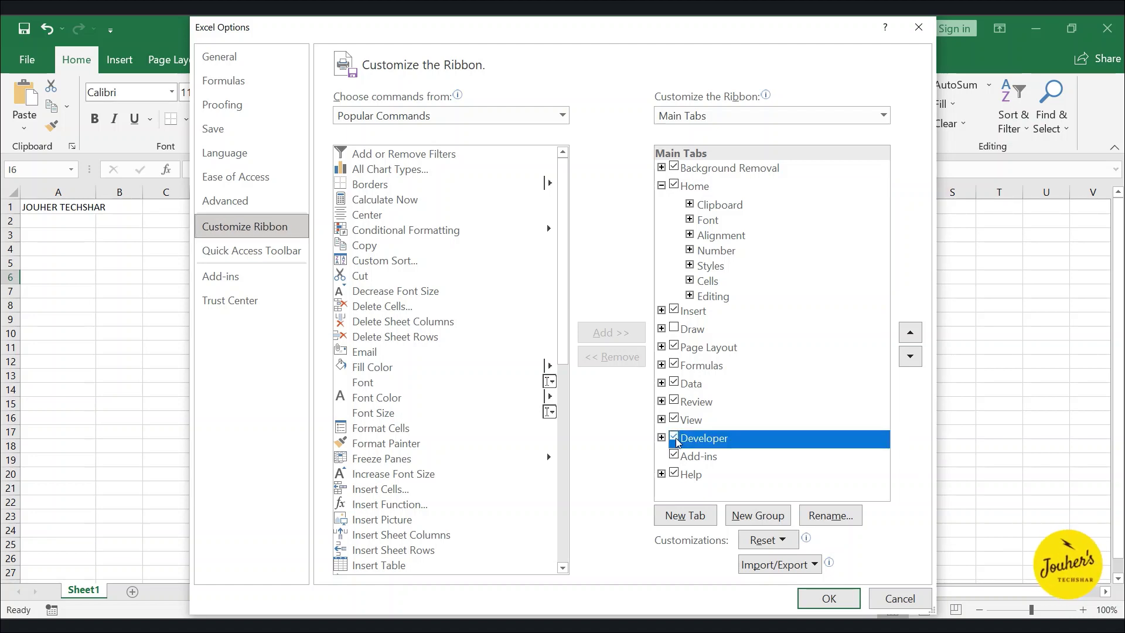
pyautogui.click(826, 598)
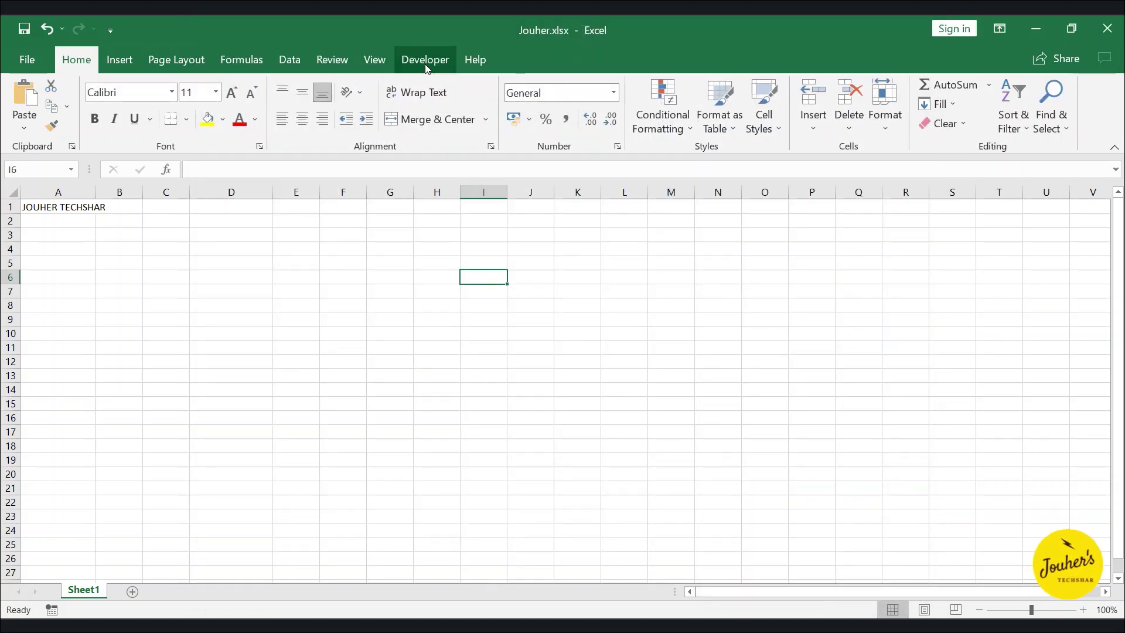
# - Launch the Visual Basic editor from the Developer tab
pyautogui.click(442, 69)
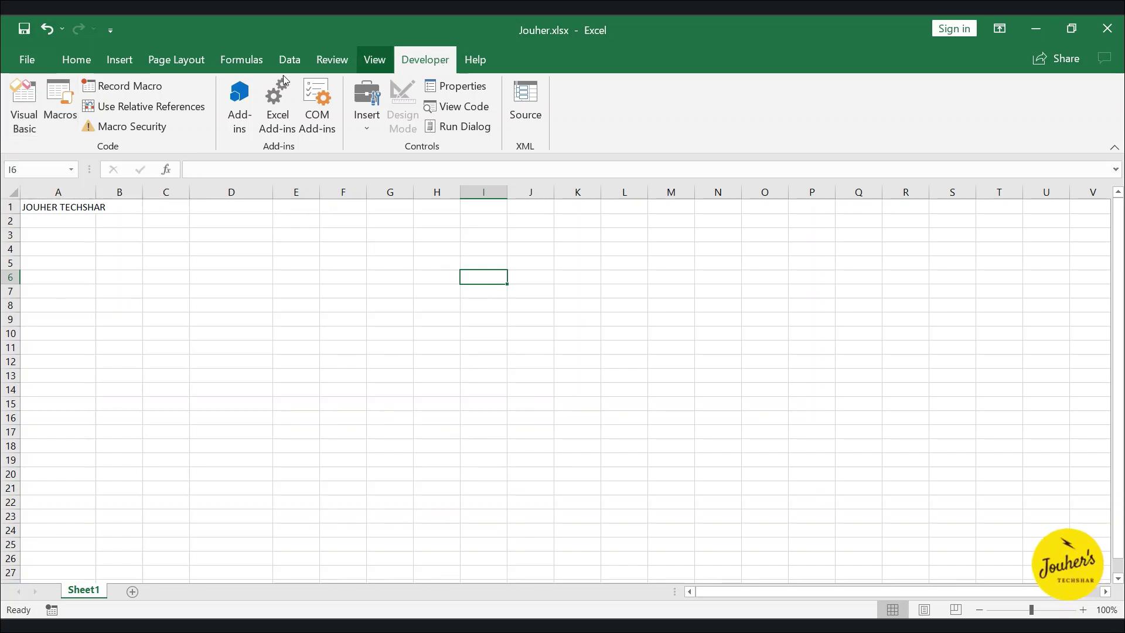
pyautogui.click(36, 135)
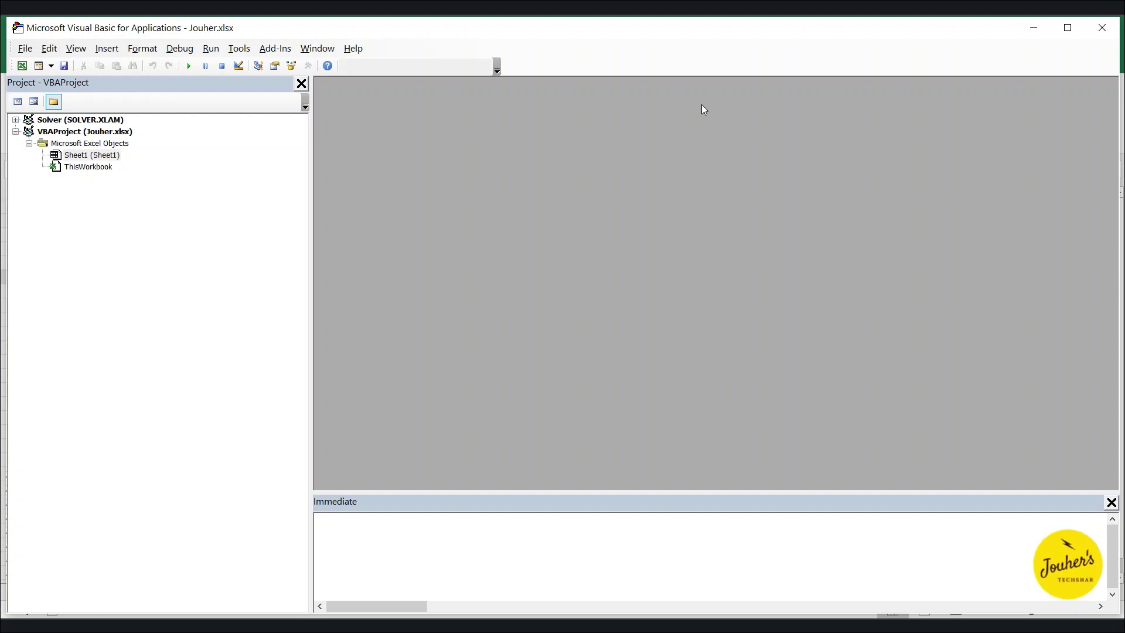
pyautogui.click(91, 155)
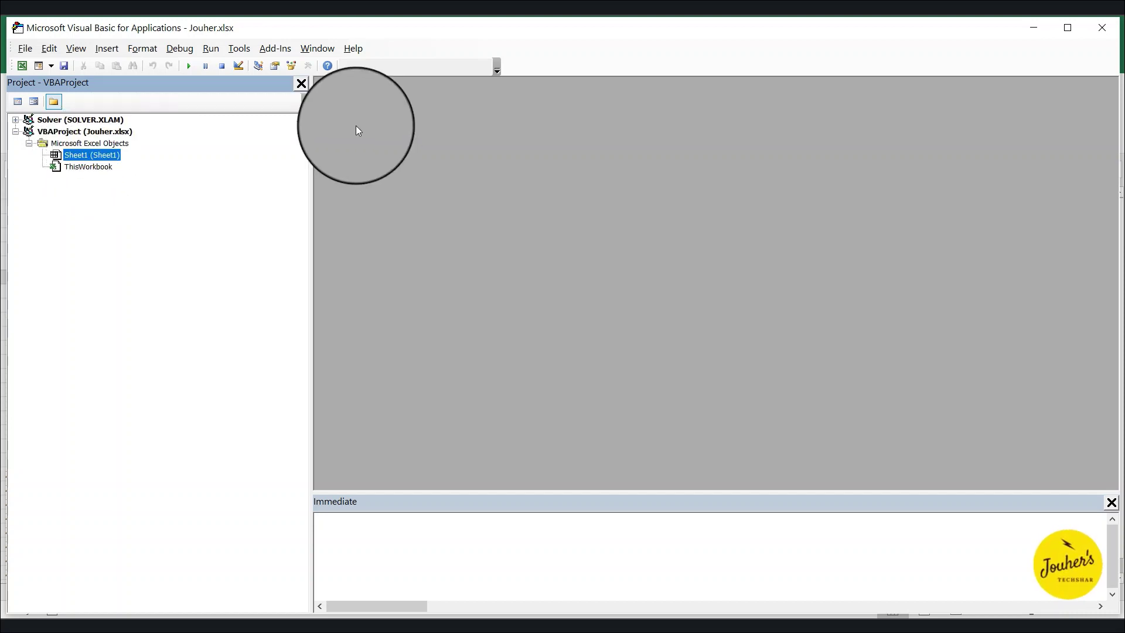
# - Insert a new code module, Module1, via Sheet1's Insert > Module menu
pyautogui.rightClick(89, 157)
pyautogui.moveTo(79, 229)
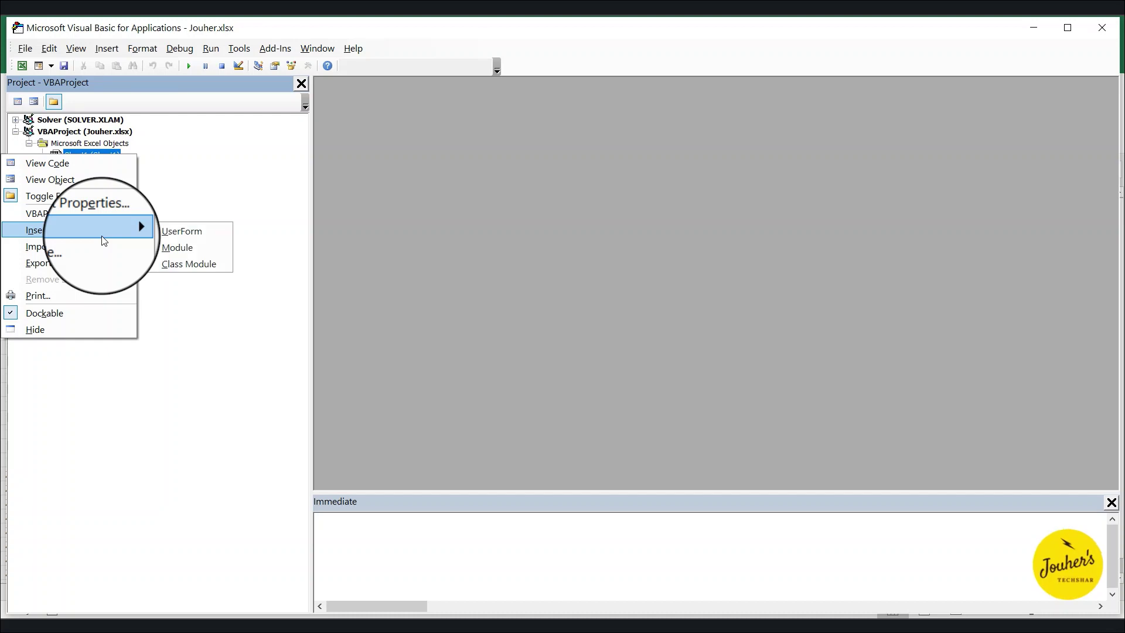
pyautogui.click(217, 251)
pyautogui.write('s')
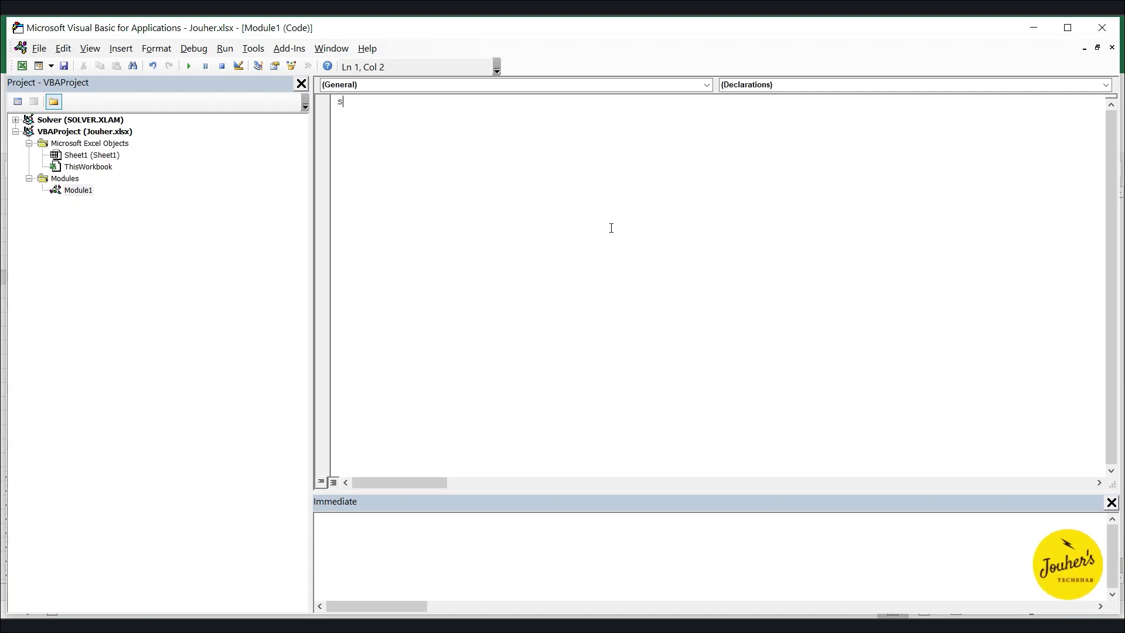
# - Type the Sub process() declaration followed by the comment line 'Code starts here
pyautogui.write('ub pro')
pyautogui.write('cess')
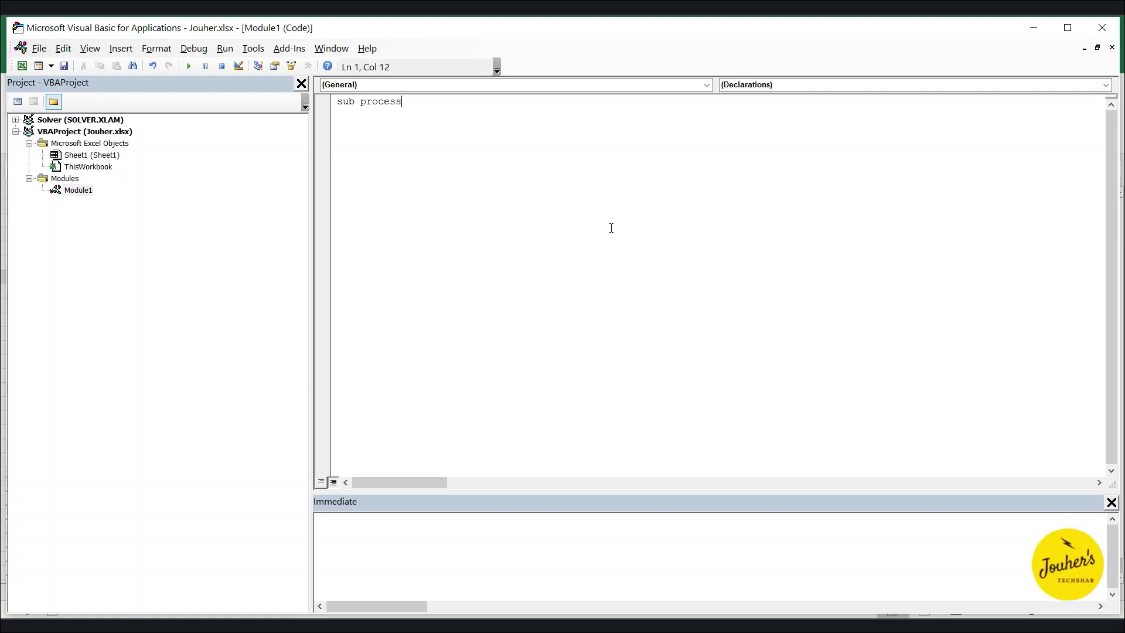
pyautogui.press('Return')
pyautogui.press('Return')
pyautogui.write("'Code star")
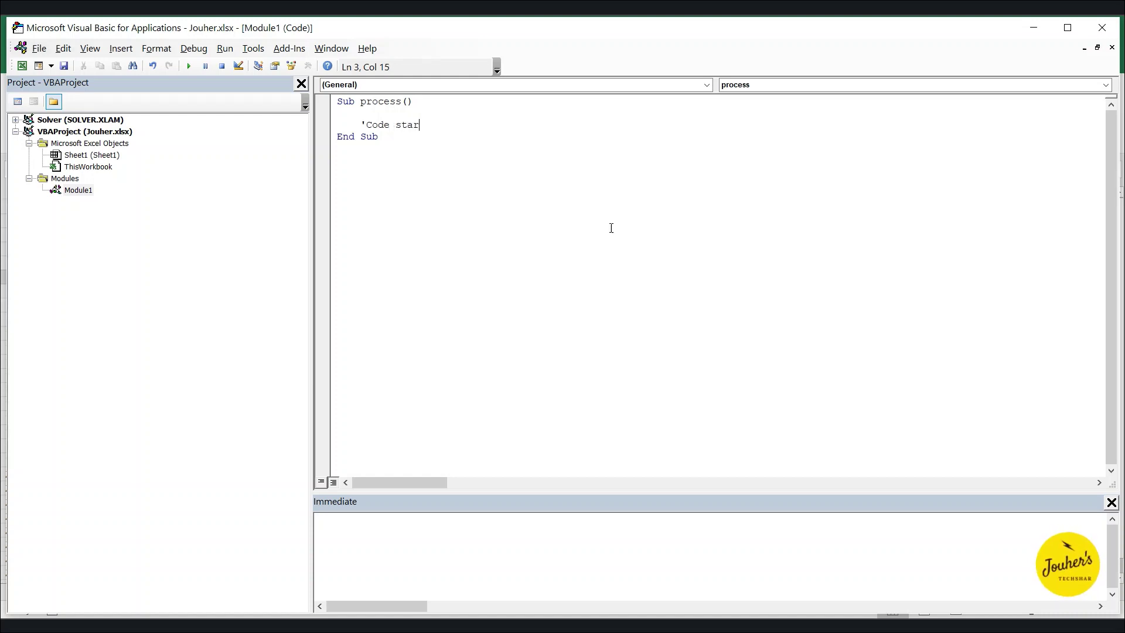
pyautogui.write('ts her')
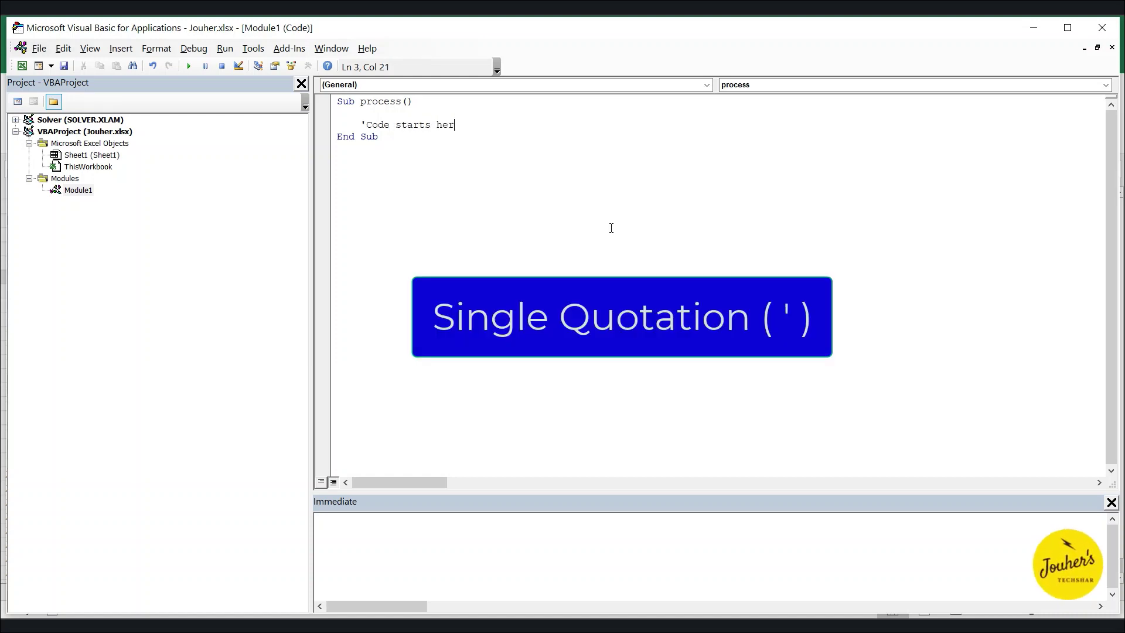
pyautogui.write('e')
pyautogui.press('Return')
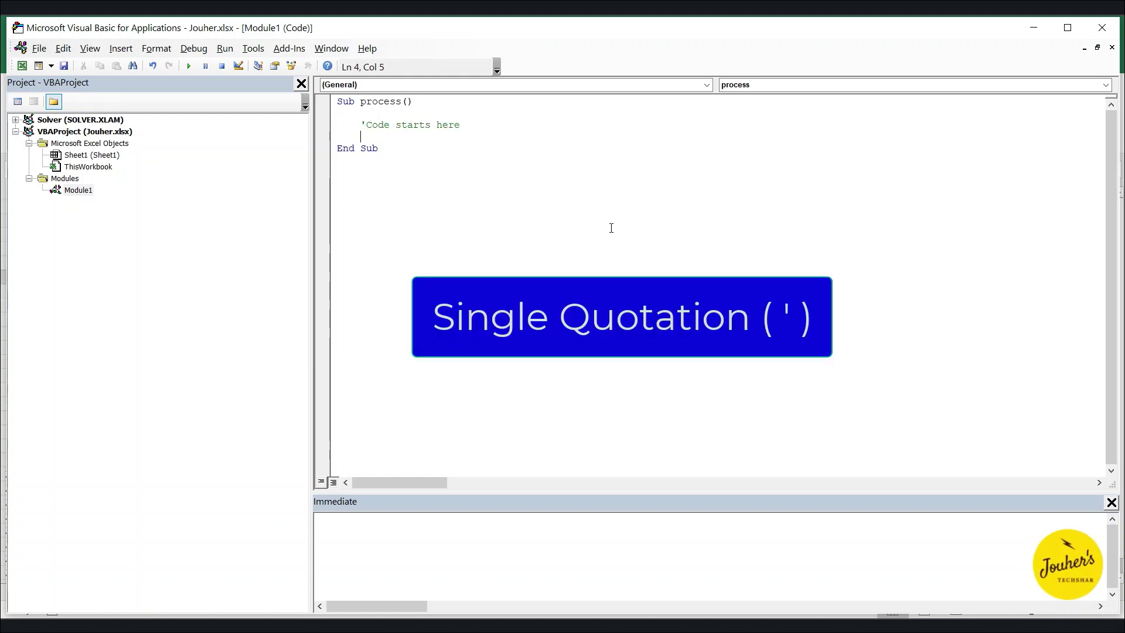
# - Highlight the comment and its apostrophe, then place the cursor on the blank line inside the subroutine
pyautogui.moveTo(361, 125); pyautogui.dragTo(475, 126)
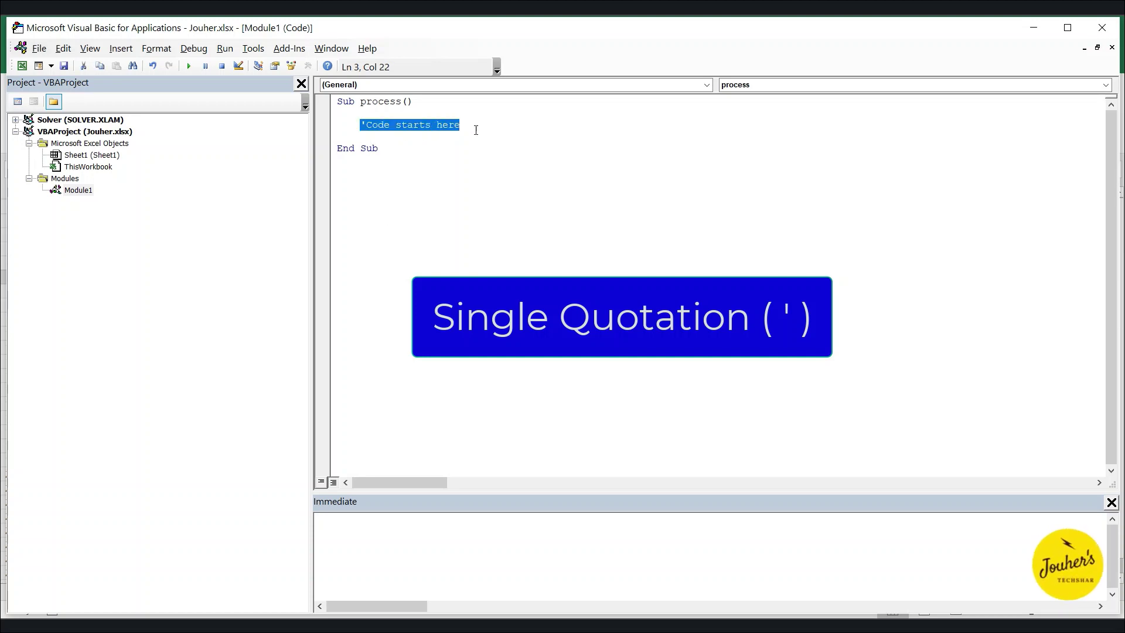
pyautogui.click(476, 130)
pyautogui.click(368, 124)
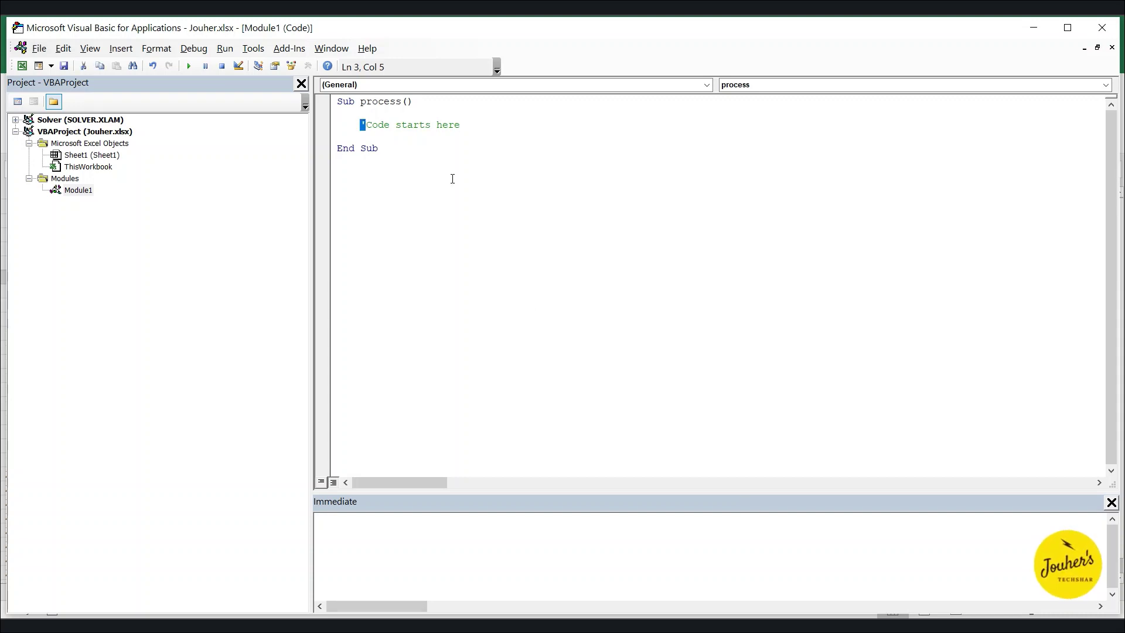
pyautogui.click(398, 140)
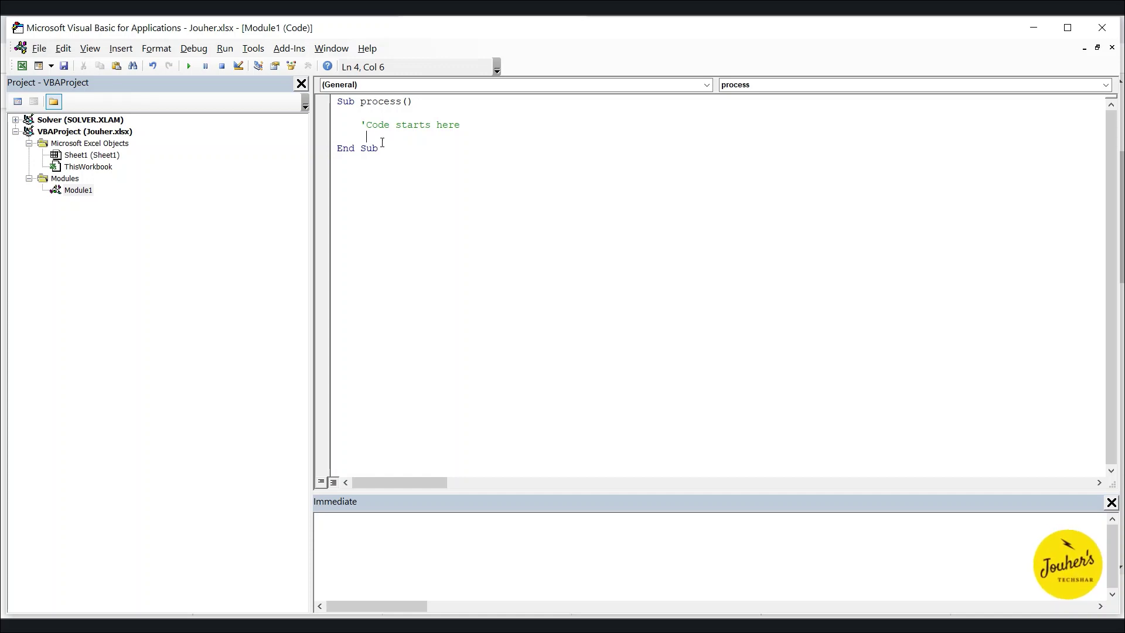
# - Delete JOUHER TECHSHAR from cell A1 in Excel, leaving A1 selected
pyautogui.click(22, 66)
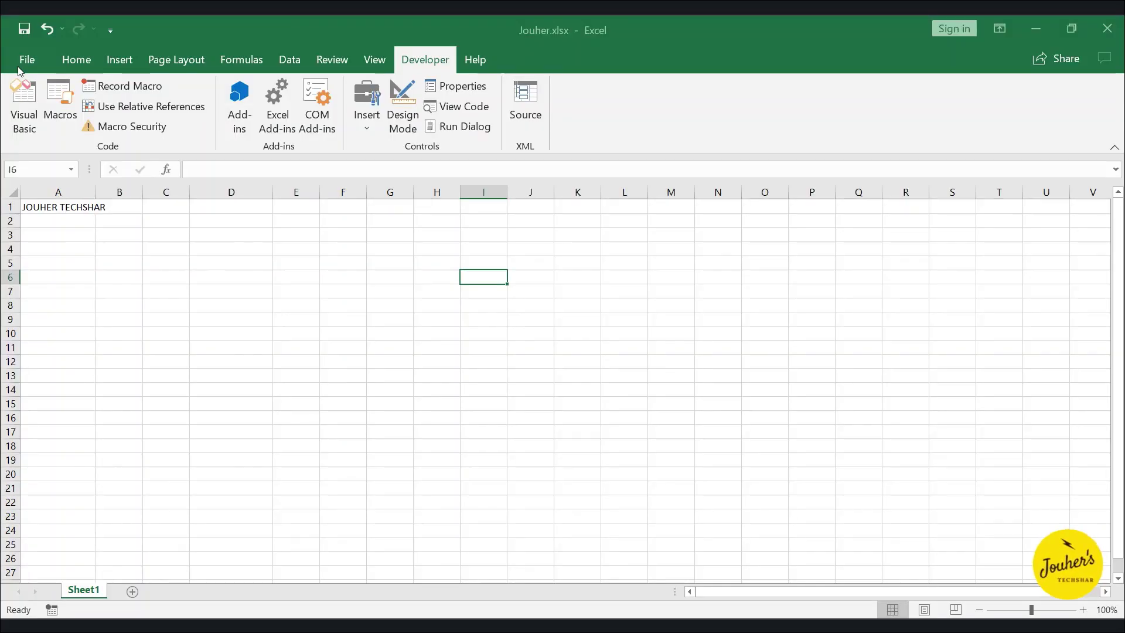
pyautogui.click(76, 208)
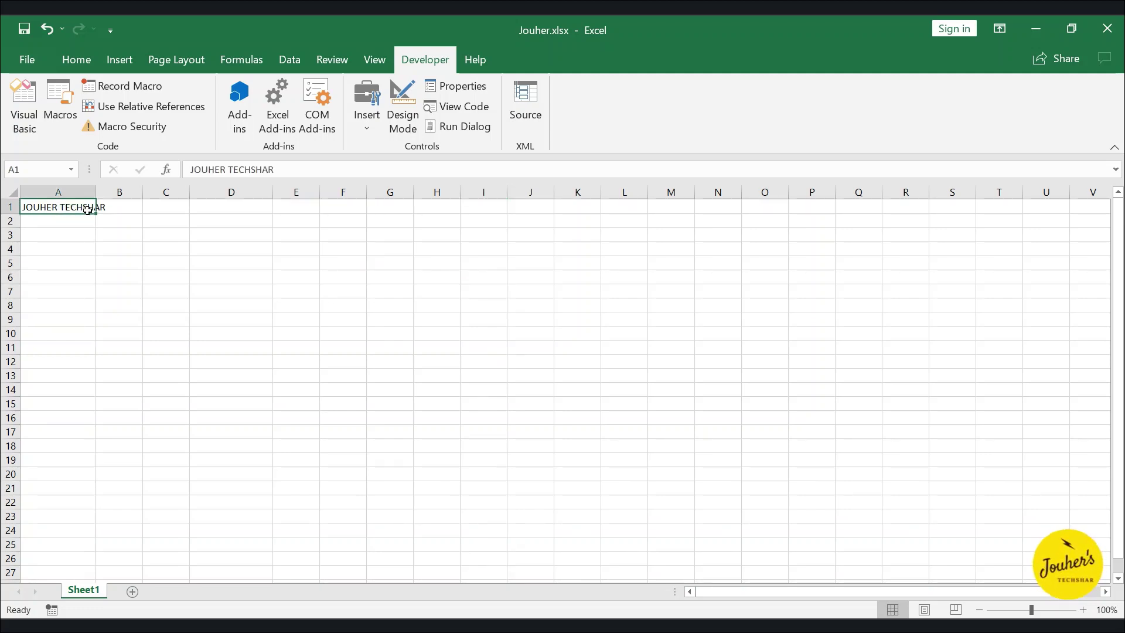
pyautogui.press('Delete')
pyautogui.click(120, 215)
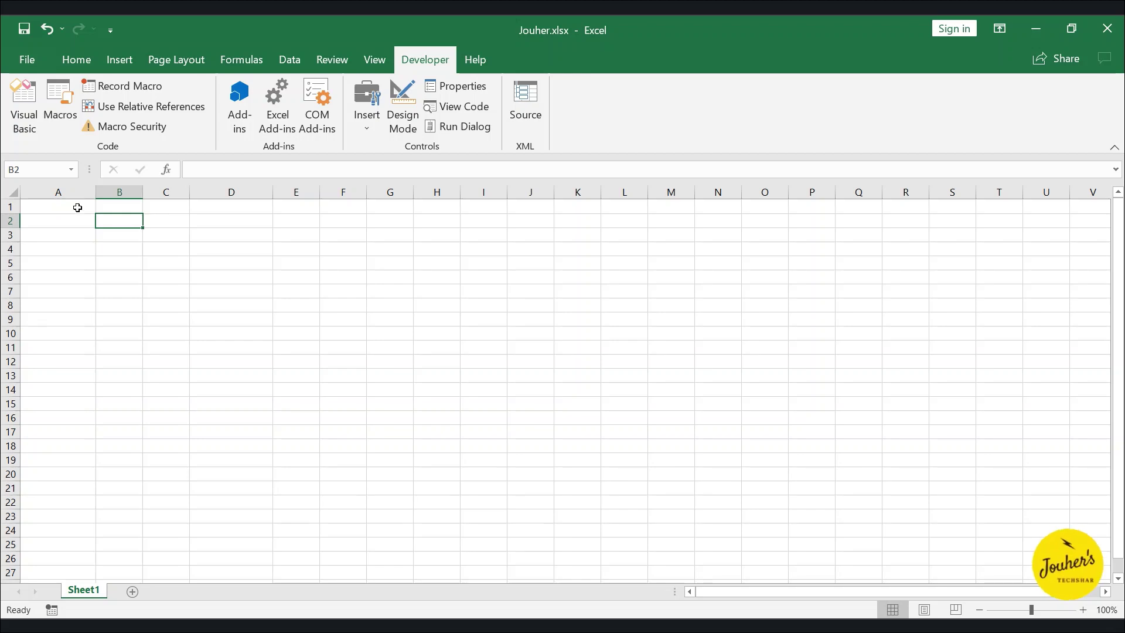
pyautogui.click(77, 207)
pyautogui.click(168, 225)
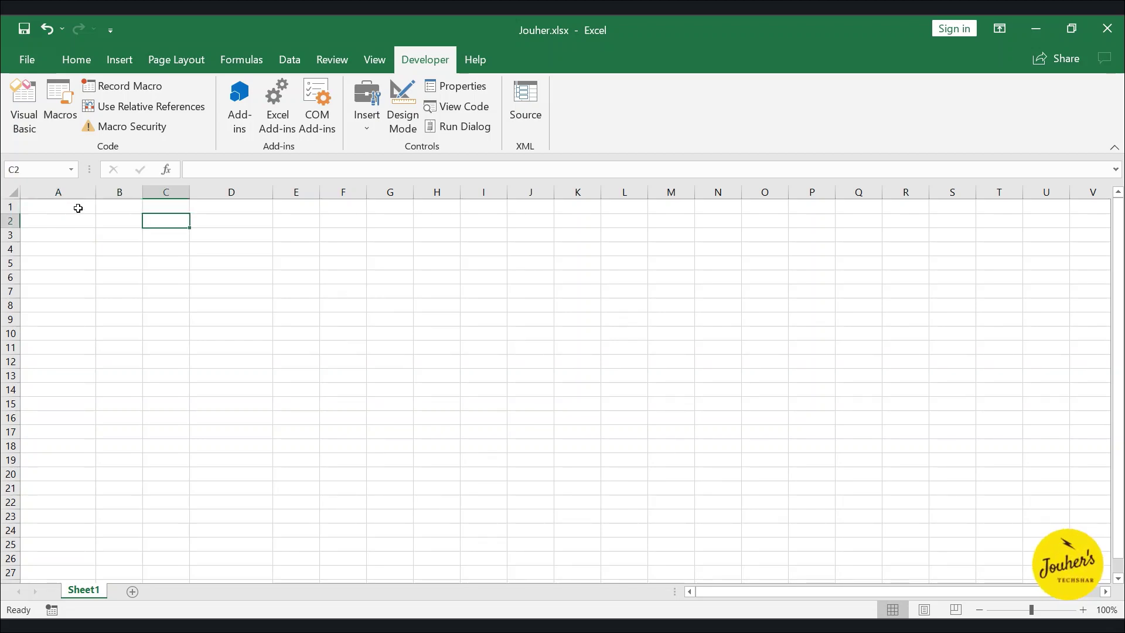
pyautogui.click(78, 207)
pyautogui.click(176, 234)
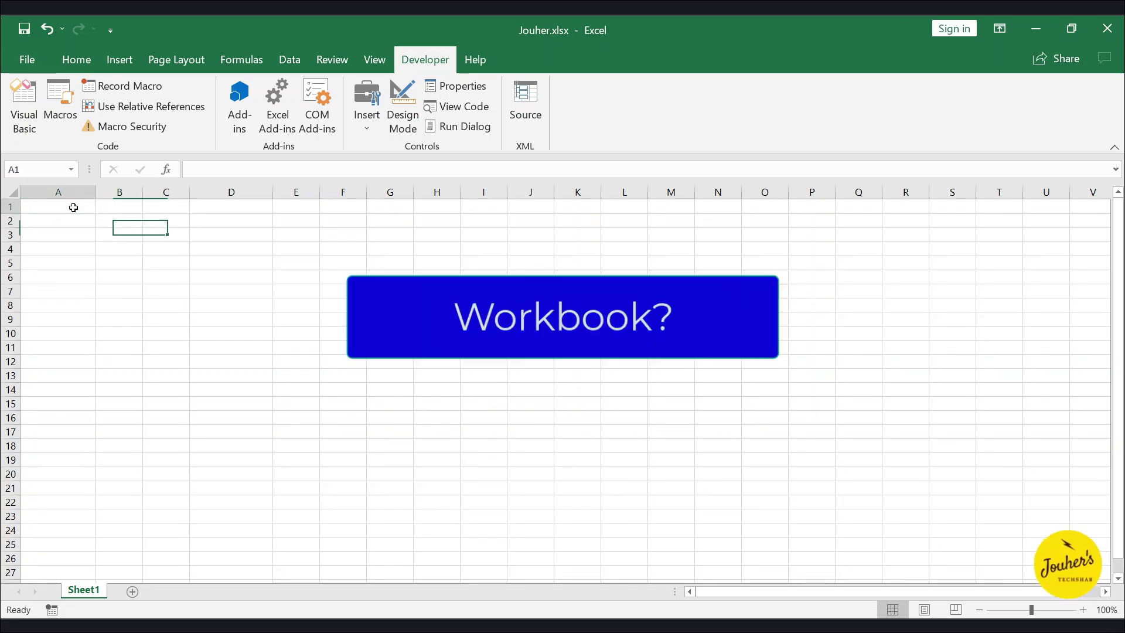
pyautogui.click(73, 207)
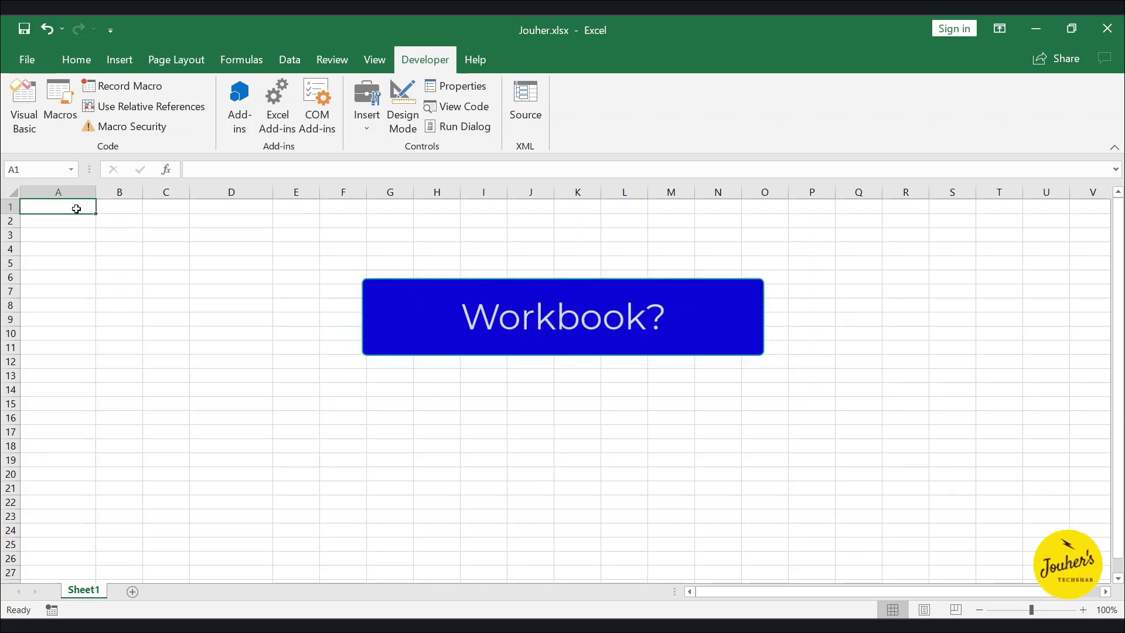
# - Return to the process subroutine in the Visual Basic editor
pyautogui.click(24, 105)
pyautogui.hotkey('alt', 'F11')
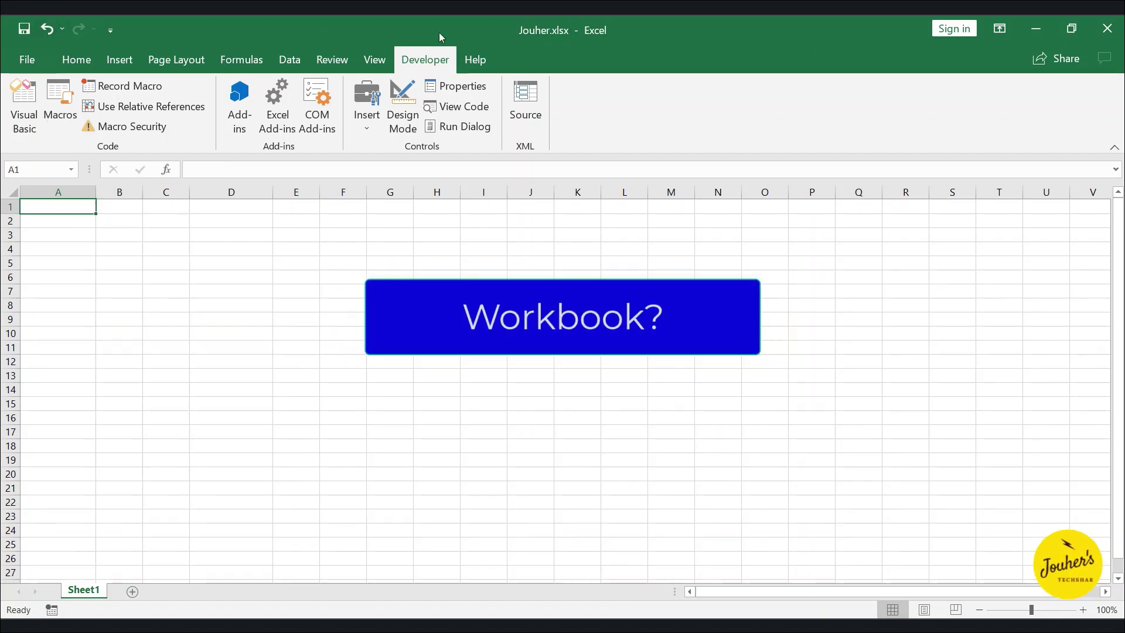
pyautogui.hotkey('alt', 'Tab')
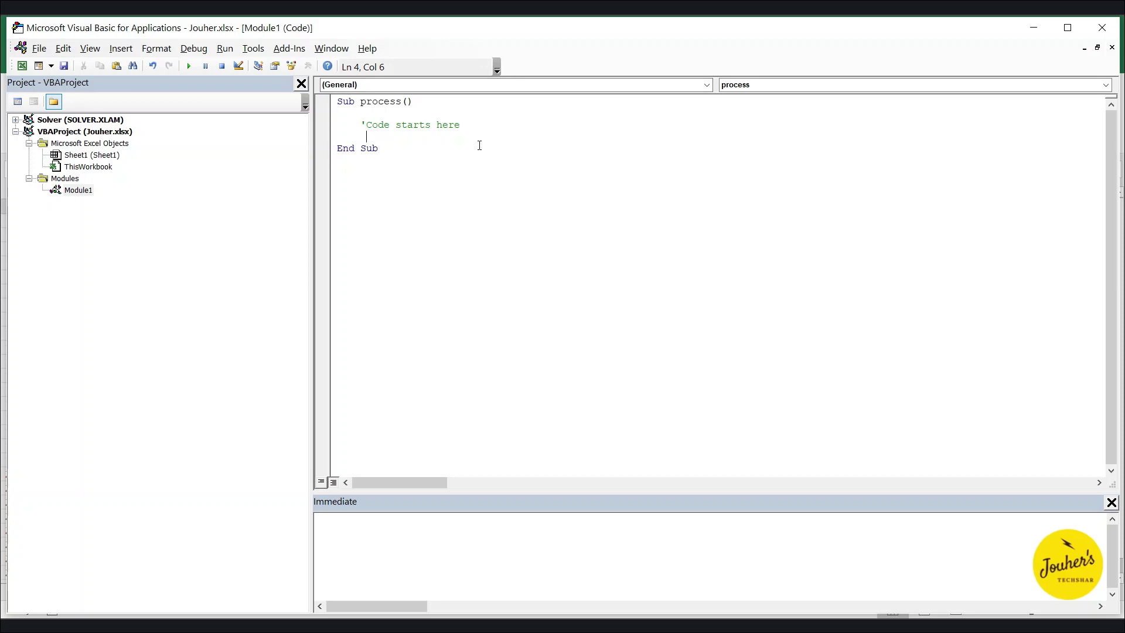
# - Type Thisworkbook beneath the comment, then add worksheets back up to Sheet4 in Excel
pyautogui.write('Thiswor')
pyautogui.write('kbook')
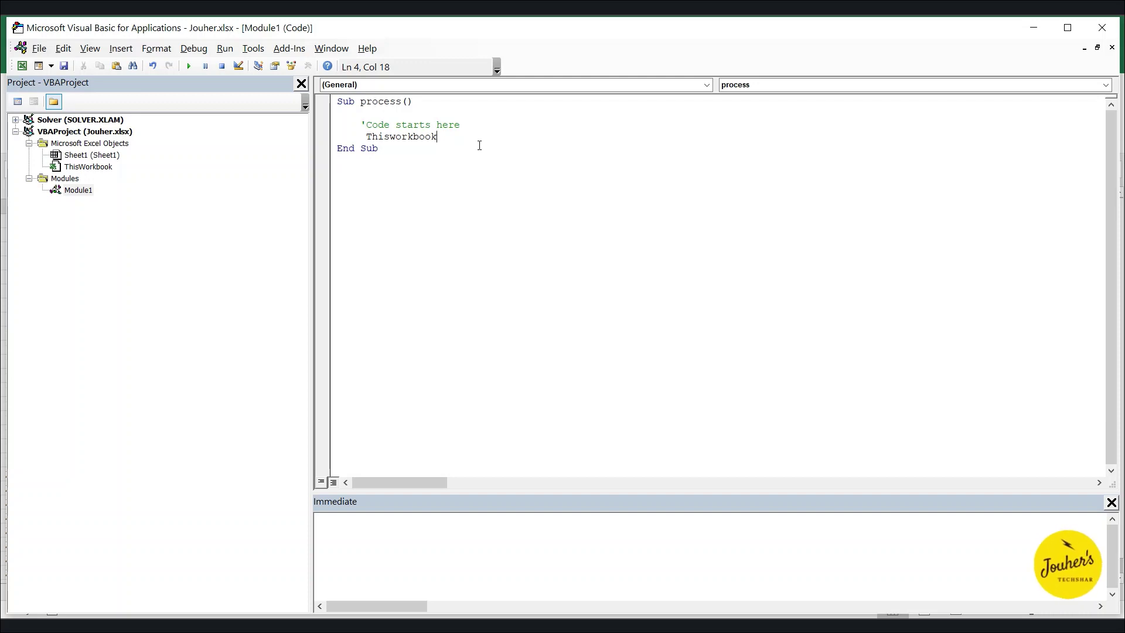
pyautogui.click(22, 66)
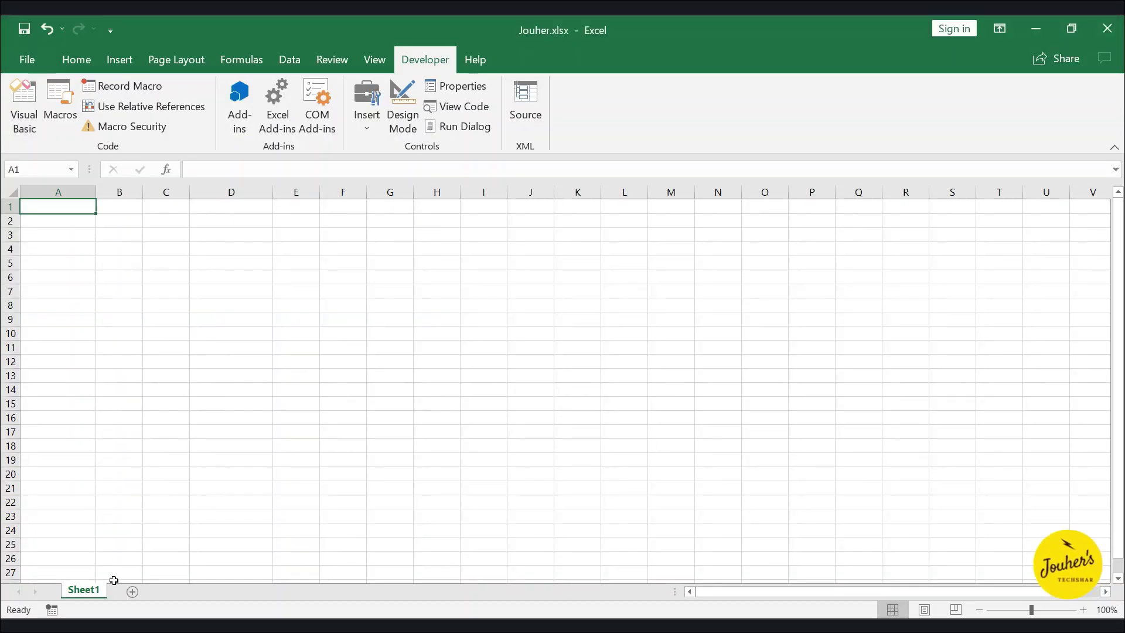
pyautogui.click(133, 592)
pyautogui.click(176, 592)
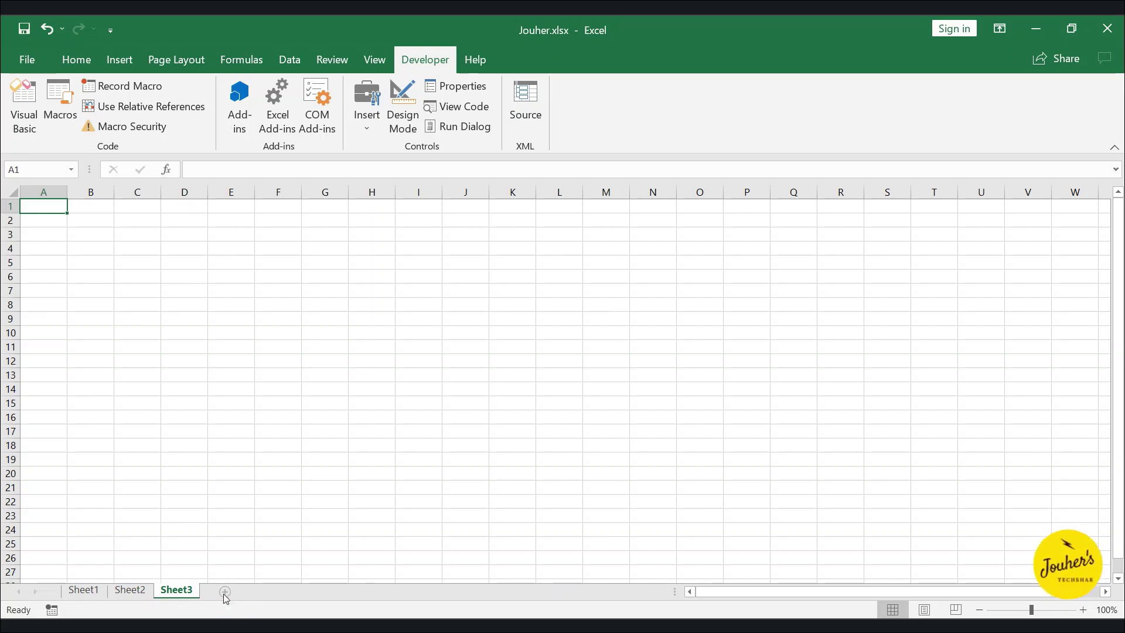
pyautogui.click(226, 594)
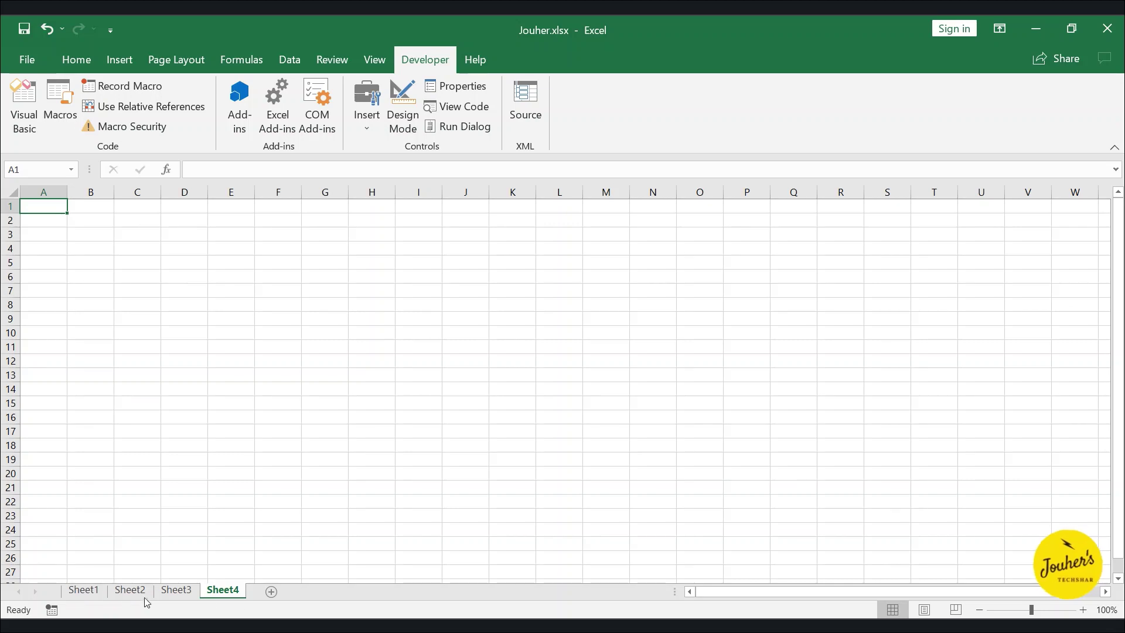
# - Select Sheet1, dismiss its tab menu unchanged, and go back to the macro code
pyautogui.click(96, 593)
pyautogui.rightClick(96, 593)
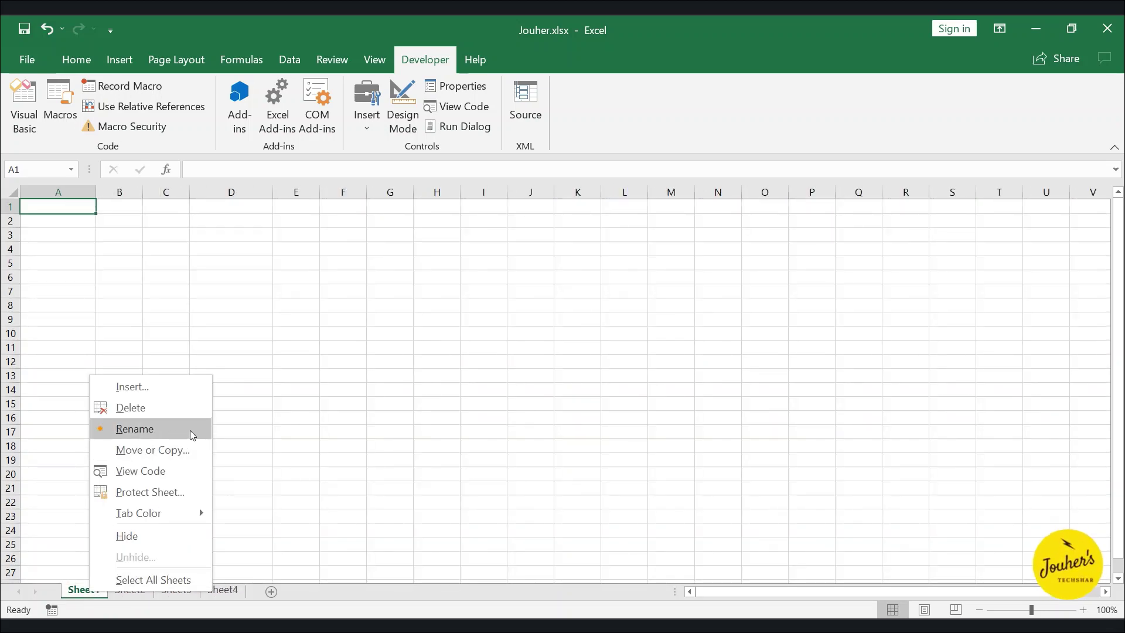
pyautogui.click(266, 457)
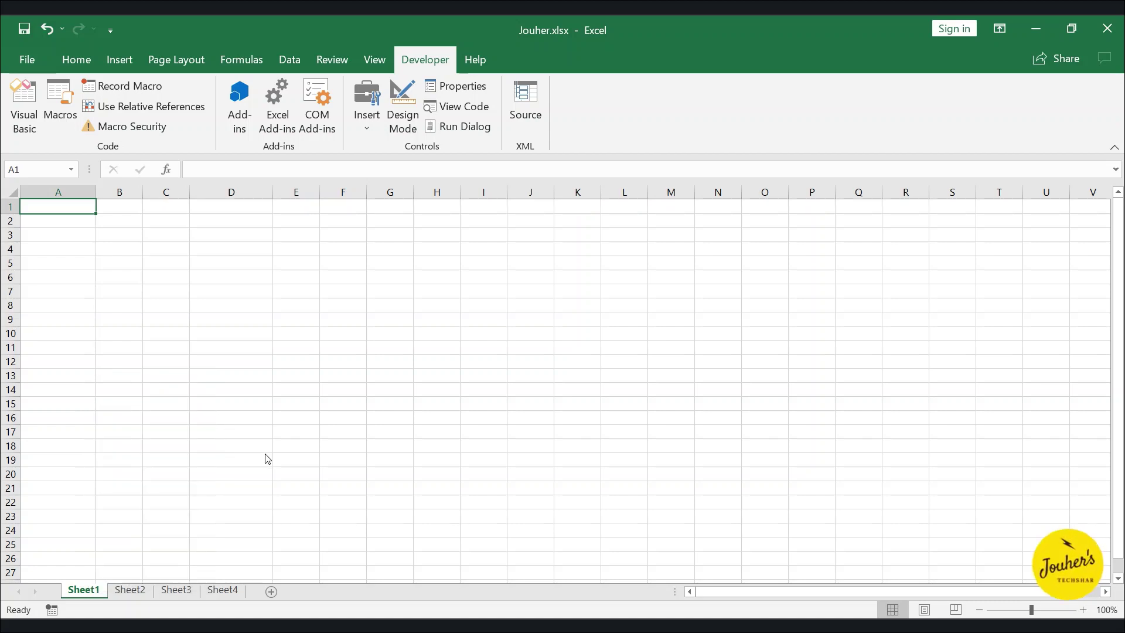
pyautogui.click(24, 106)
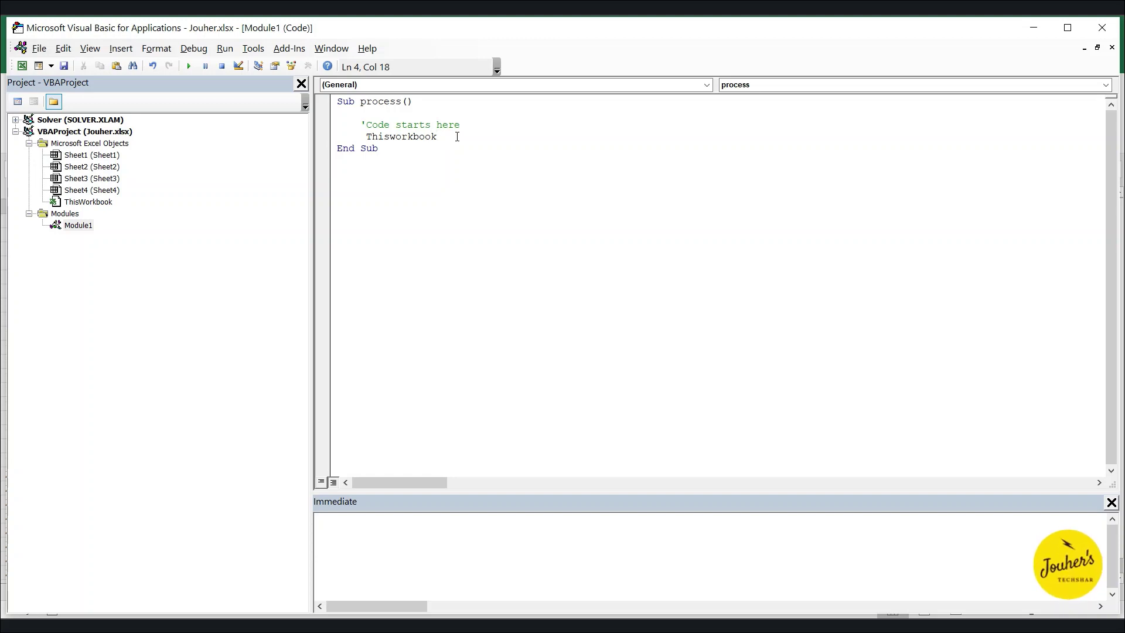
# - Extend the statement to Thisworkbook.ActiveSheet.range using the ActiveSheet suggestion
pyautogui.write('.')
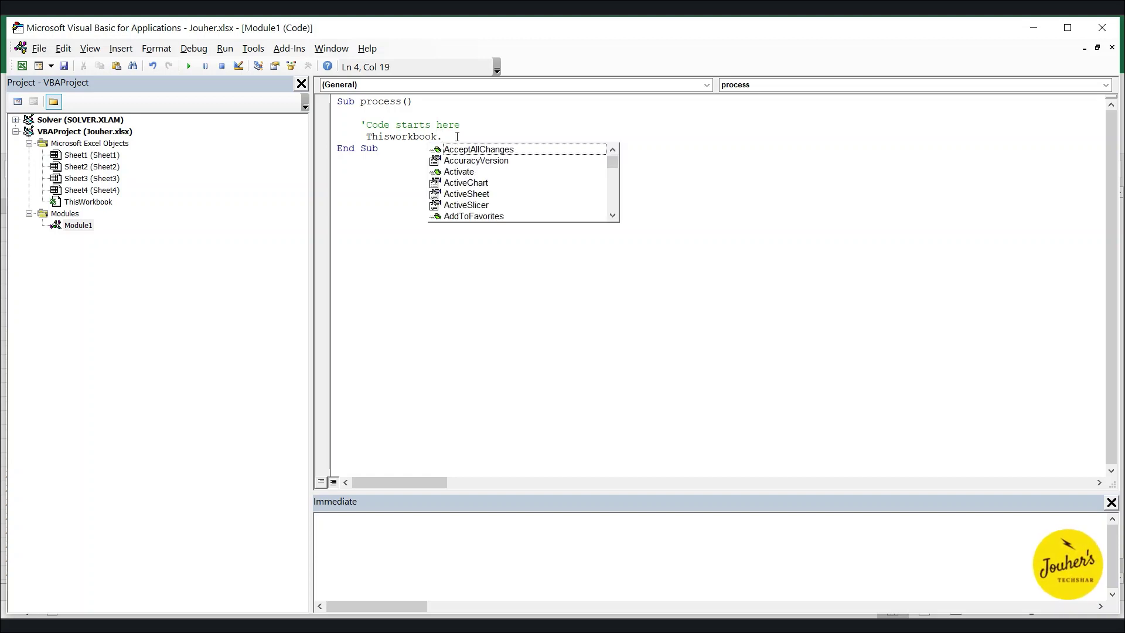
pyautogui.click(484, 196)
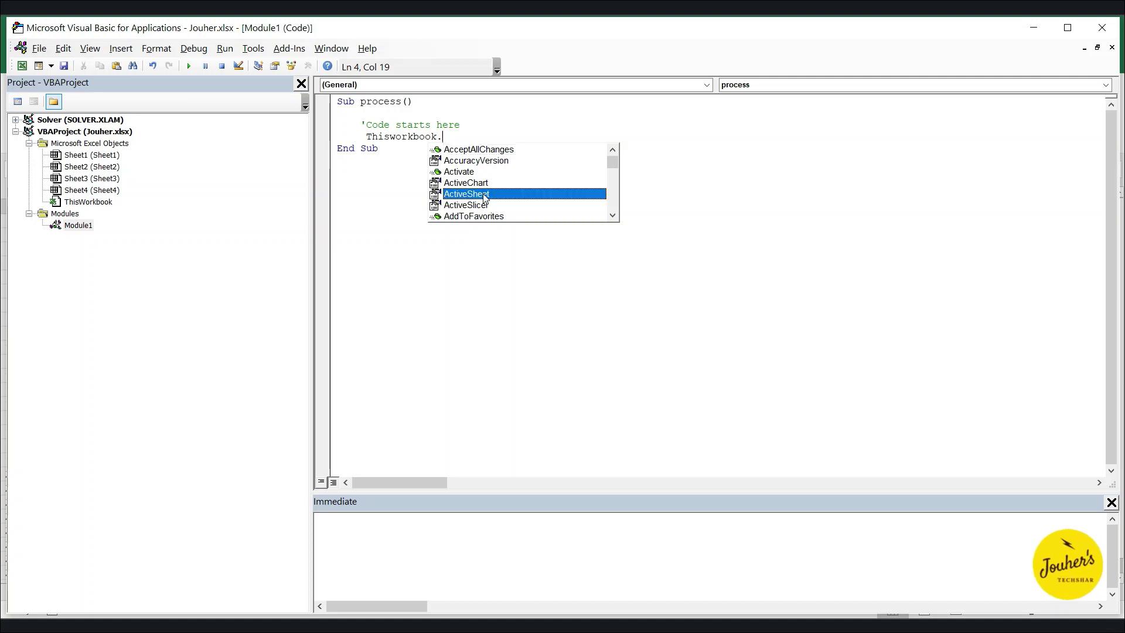
pyautogui.doubleClick(484, 195)
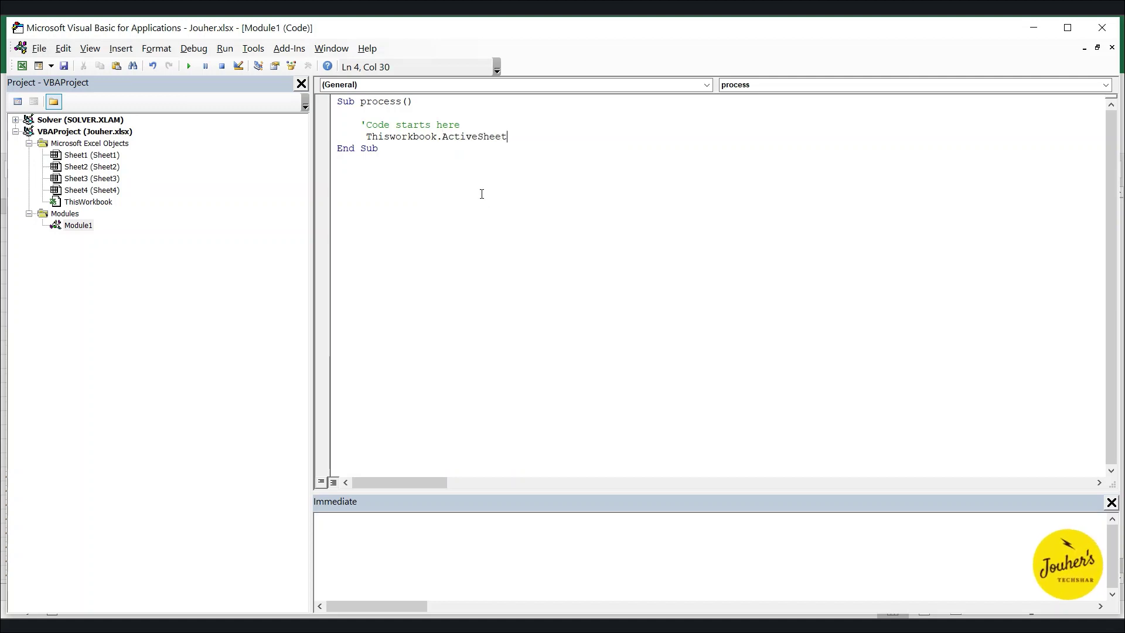
pyautogui.write('.ra')
pyautogui.write('nge')
# - Check cell references B4, B2, C2, D2 and A1 in the workbook, then return to the code
pyautogui.click(22, 65)
pyautogui.click(115, 251)
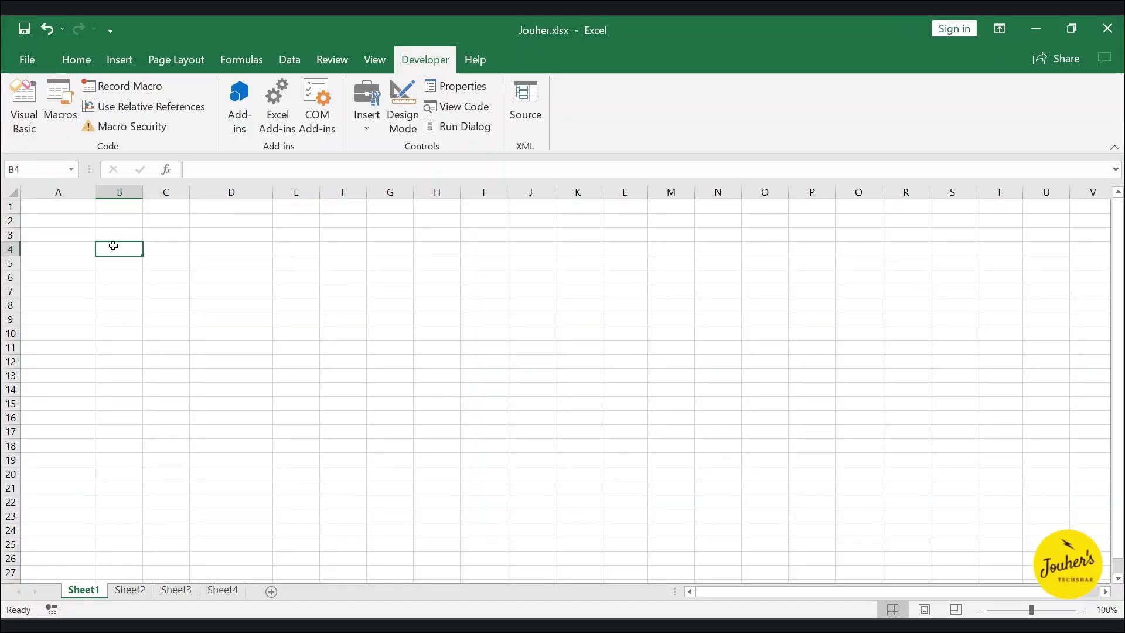
pyautogui.click(130, 219)
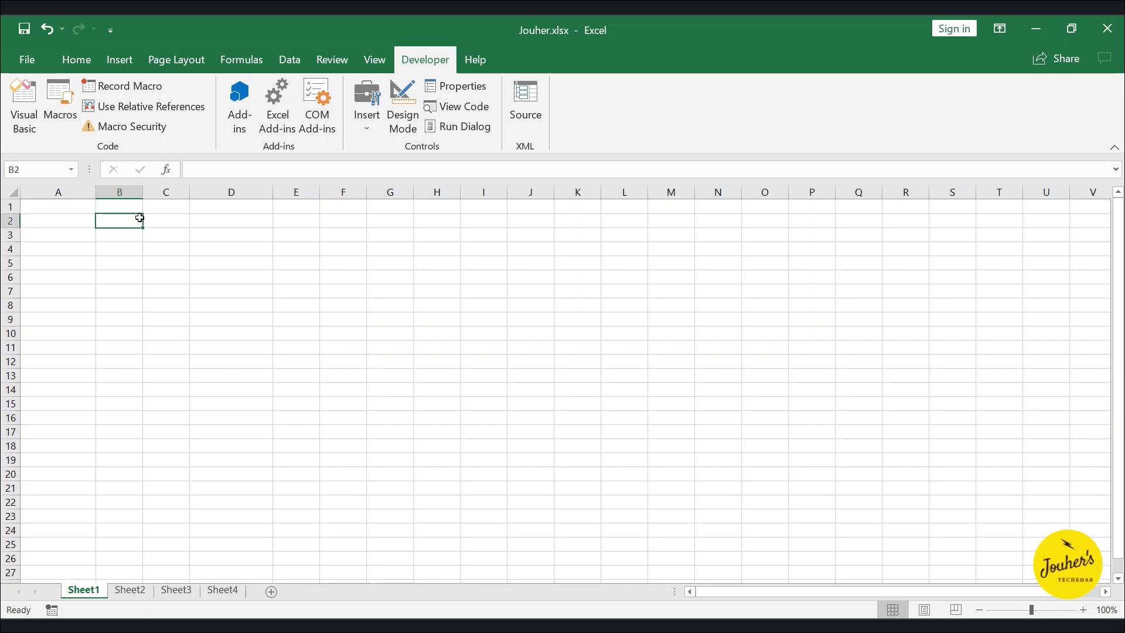
pyautogui.click(162, 219)
pyautogui.click(214, 221)
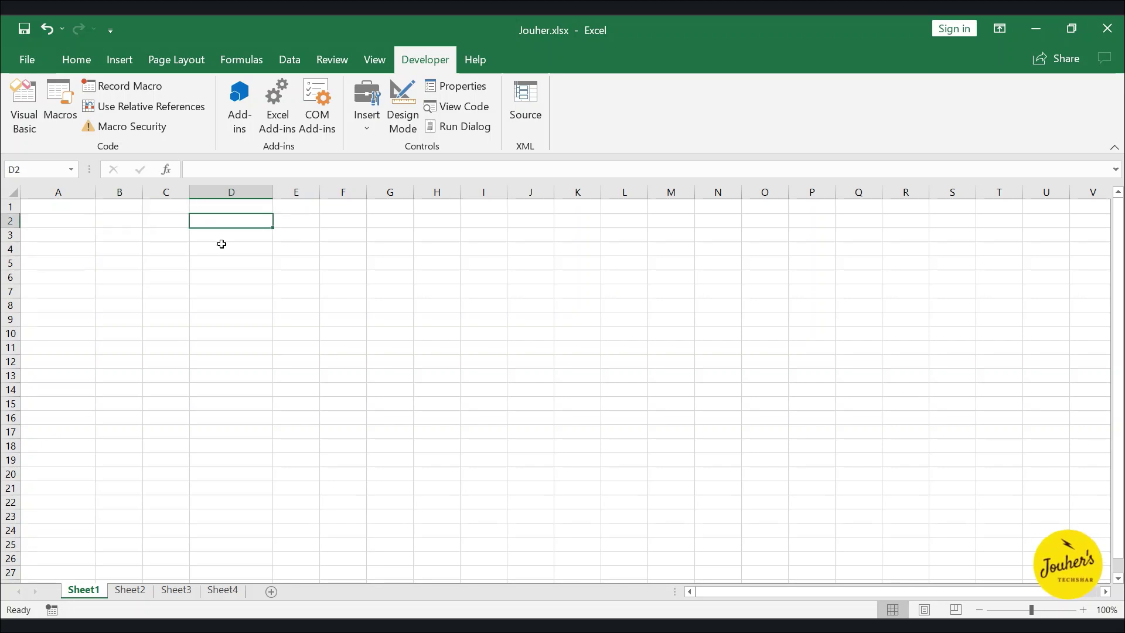
pyautogui.click(44, 205)
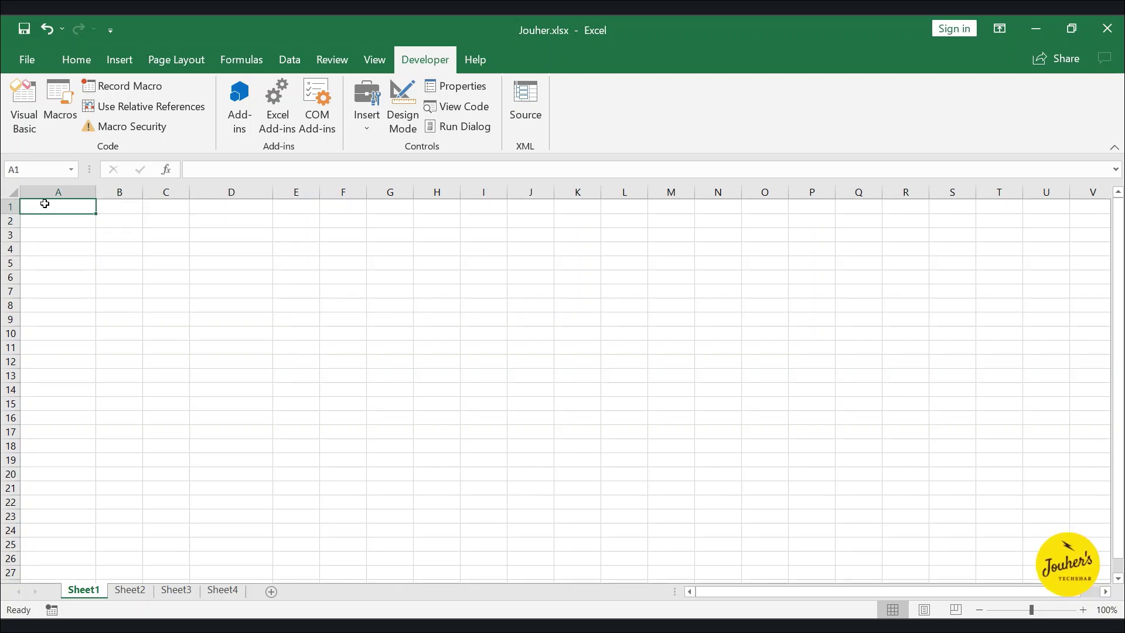
pyautogui.click(36, 172)
pyautogui.click(23, 105)
pyautogui.write('Thisworkbook.ActiveSheet.range("A')
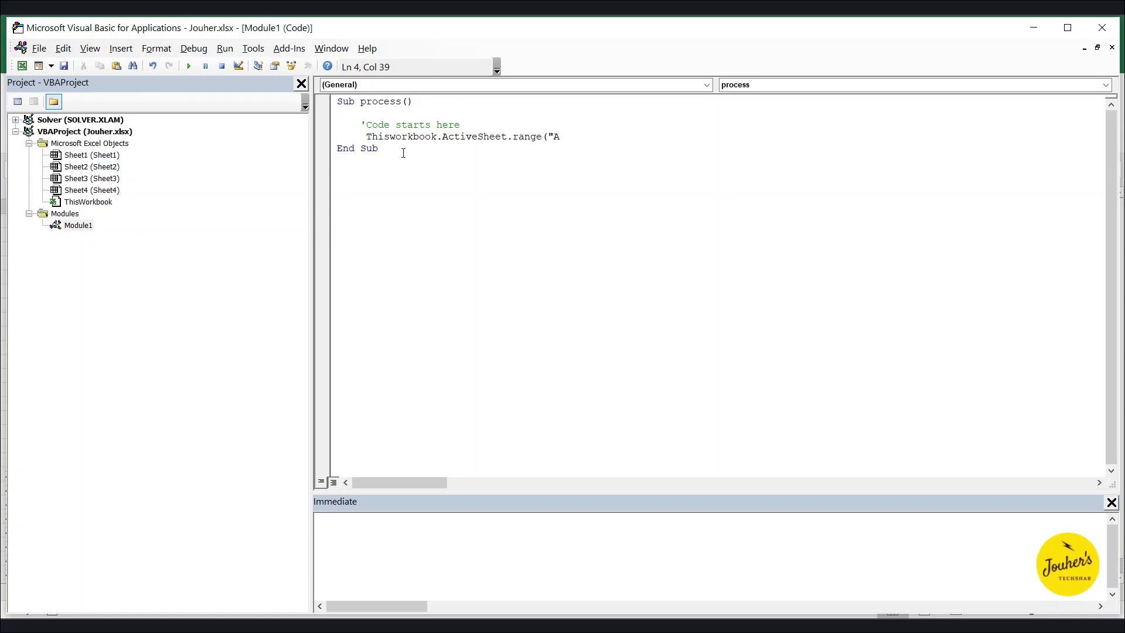
# - Finish the statement as Range("A1").Value = "JOUHER TECHSHAR" and add a blank line below it
pyautogui.write('1")')
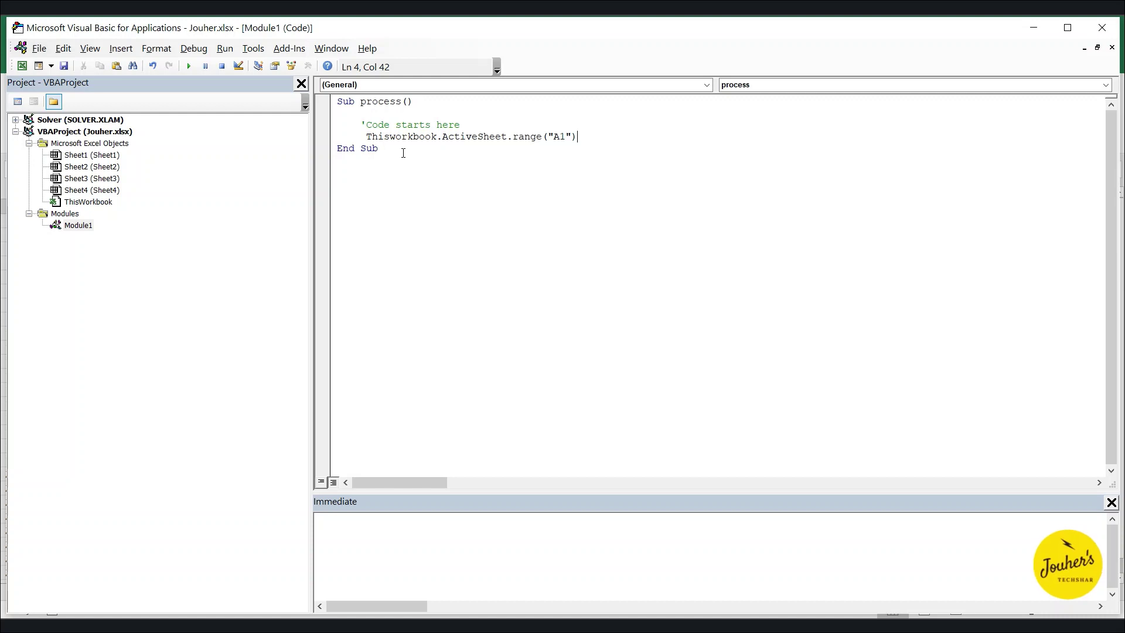
pyautogui.write('.value ')
pyautogui.write('= "JO')
pyautogui.write('UHER ')
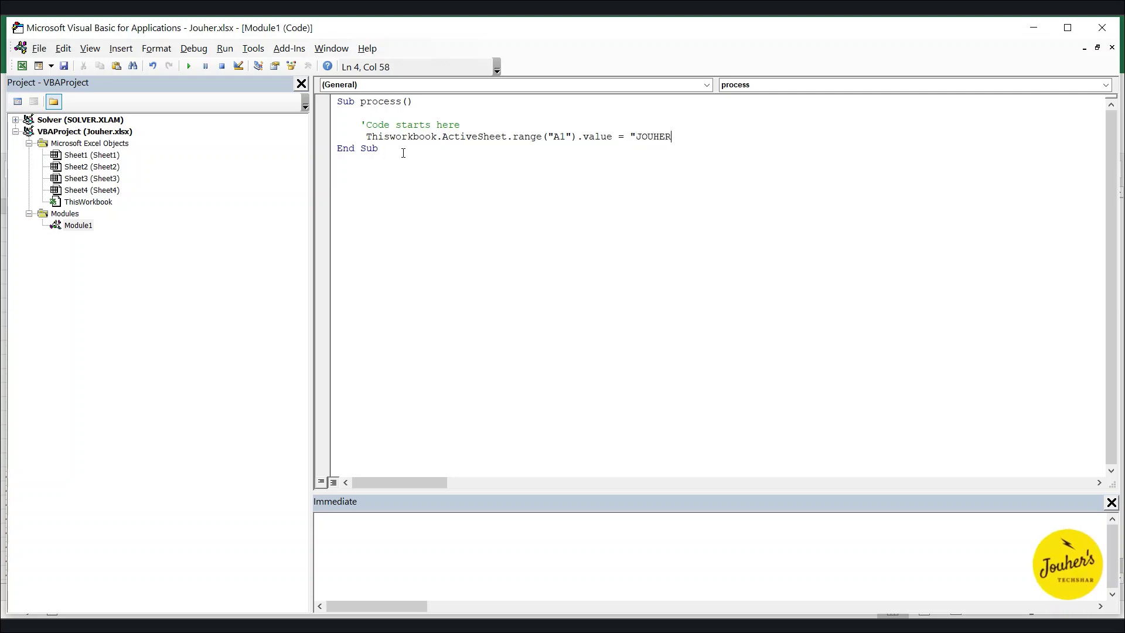
pyautogui.write('TECHSH')
pyautogui.write('AR')
pyautogui.moveTo(637, 135); pyautogui.dragTo(726, 137)
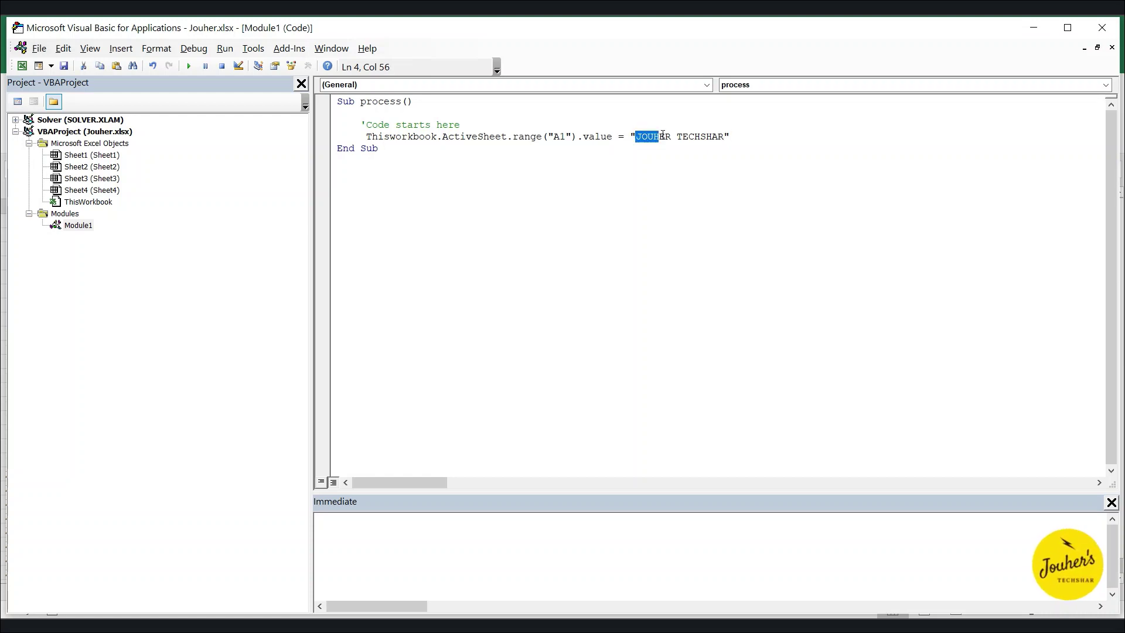
pyautogui.click(732, 137)
pyautogui.moveTo(726, 138)
pyautogui.mouseDown()
pyautogui.moveTo(623, 136)
pyautogui.moveTo(635, 136)
pyautogui.mouseUp()
pyautogui.click(632, 137)
pyautogui.click(743, 136)
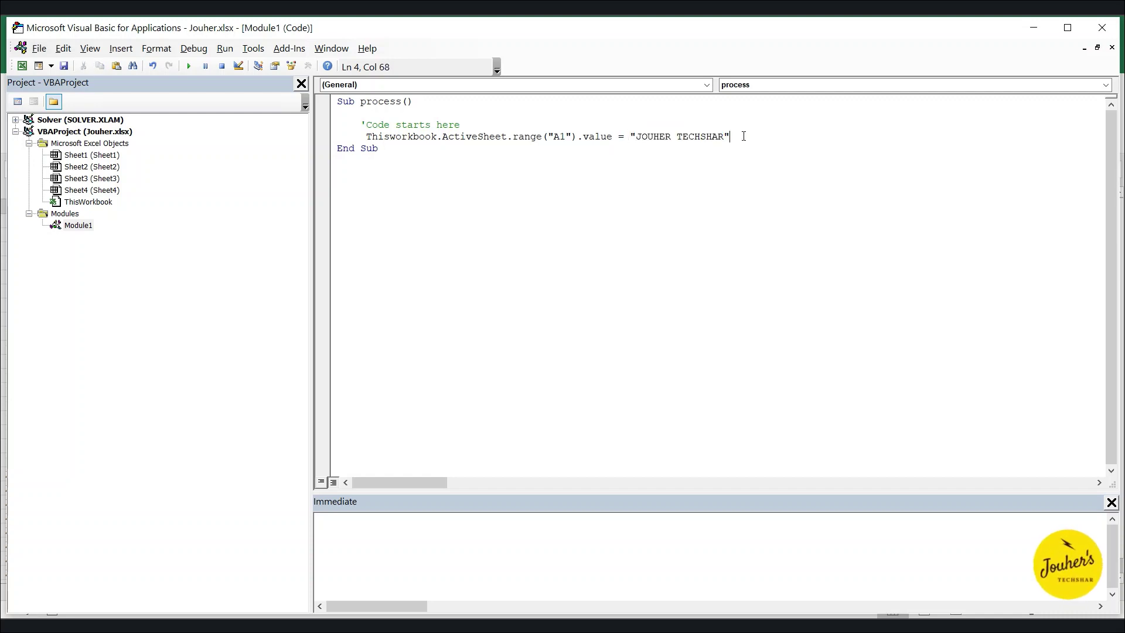
pyautogui.moveTo(731, 137); pyautogui.dragTo(634, 136)
pyautogui.click(744, 136)
pyautogui.press('Return')
pyautogui.click(414, 136)
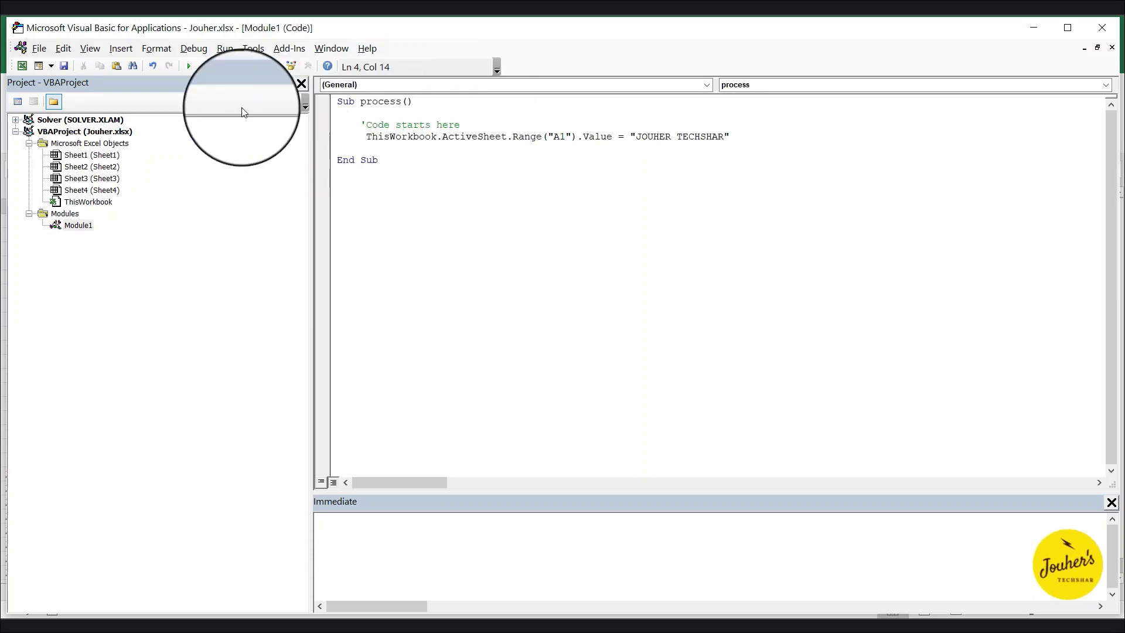
# - Run the process macro, confirm A1 on Sheet1 shows JOUHER TECHSHAR, and reopen the Visual Basic editor
pyautogui.click(188, 69)
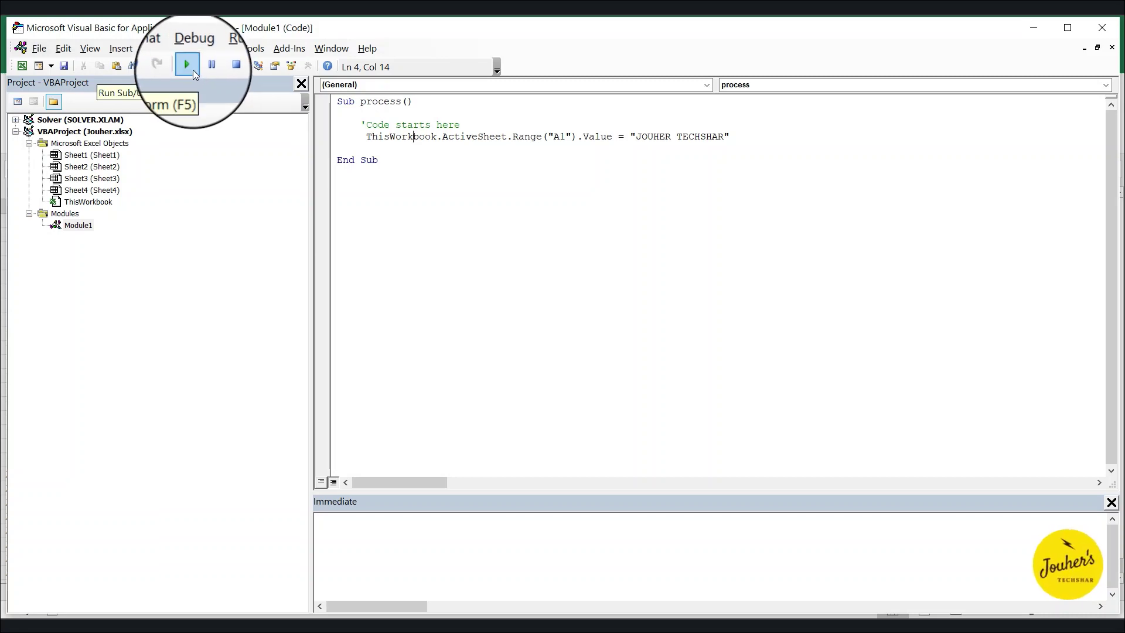
pyautogui.click(22, 66)
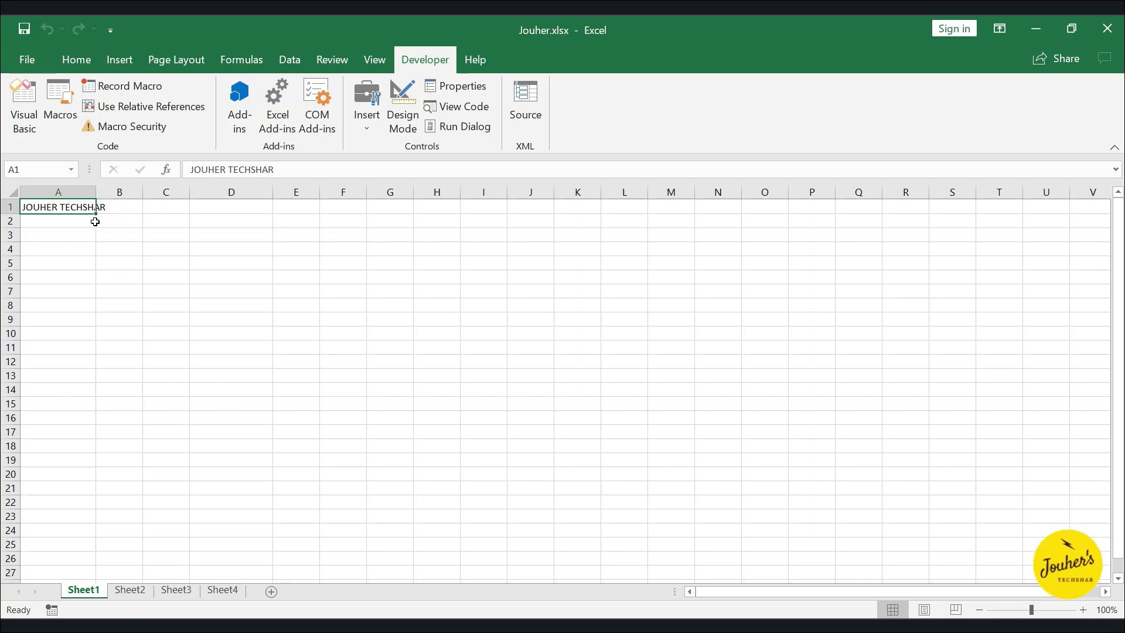
pyautogui.click(38, 126)
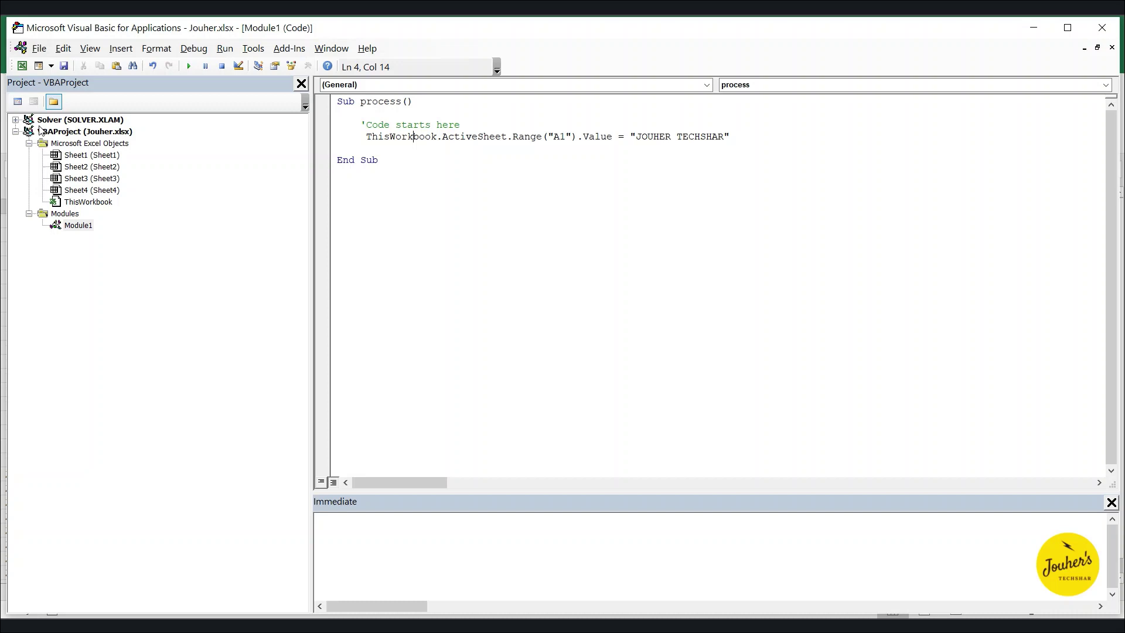
# - Type MsgBox "Name entered" on the empty line below the A1 statement
pyautogui.click(430, 152)
pyautogui.write('ms')
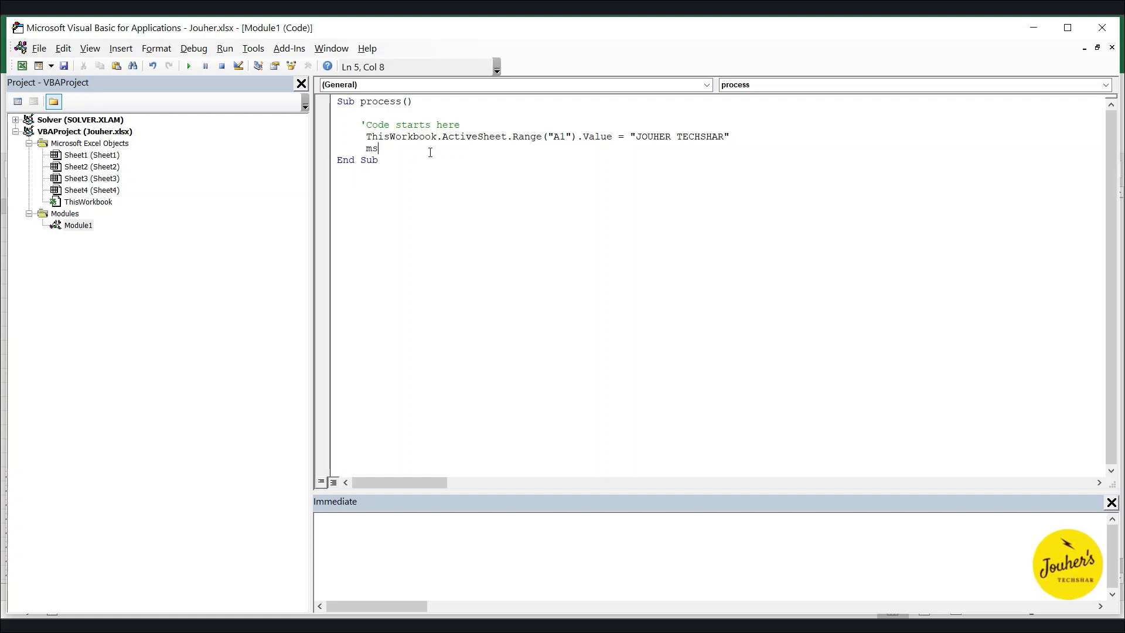
pyautogui.write('gbox')
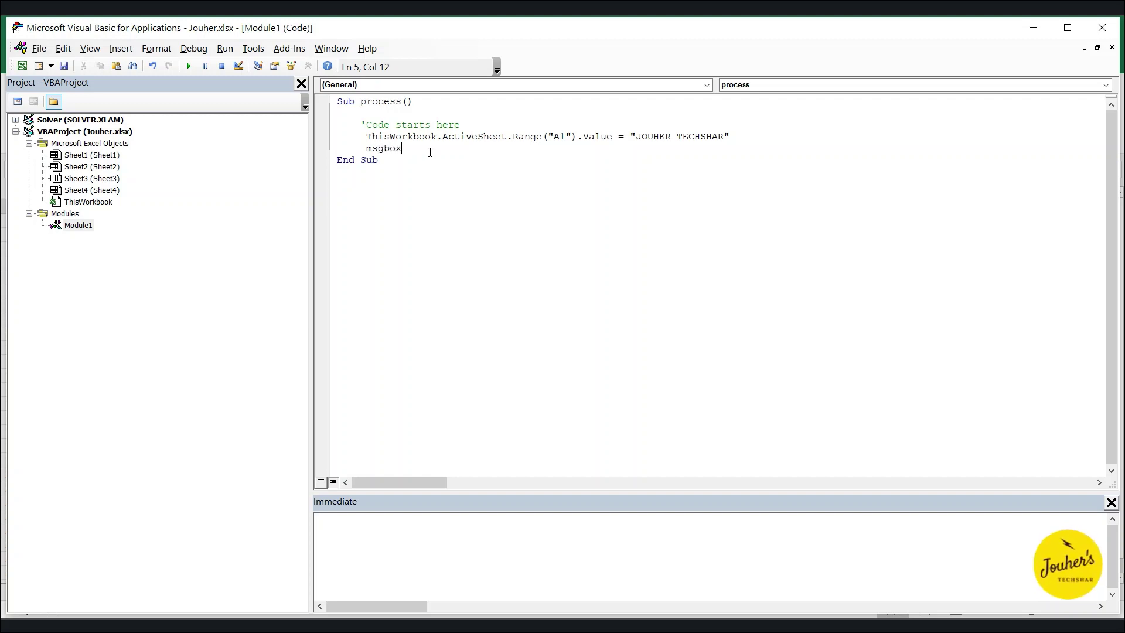
pyautogui.write(' "Na')
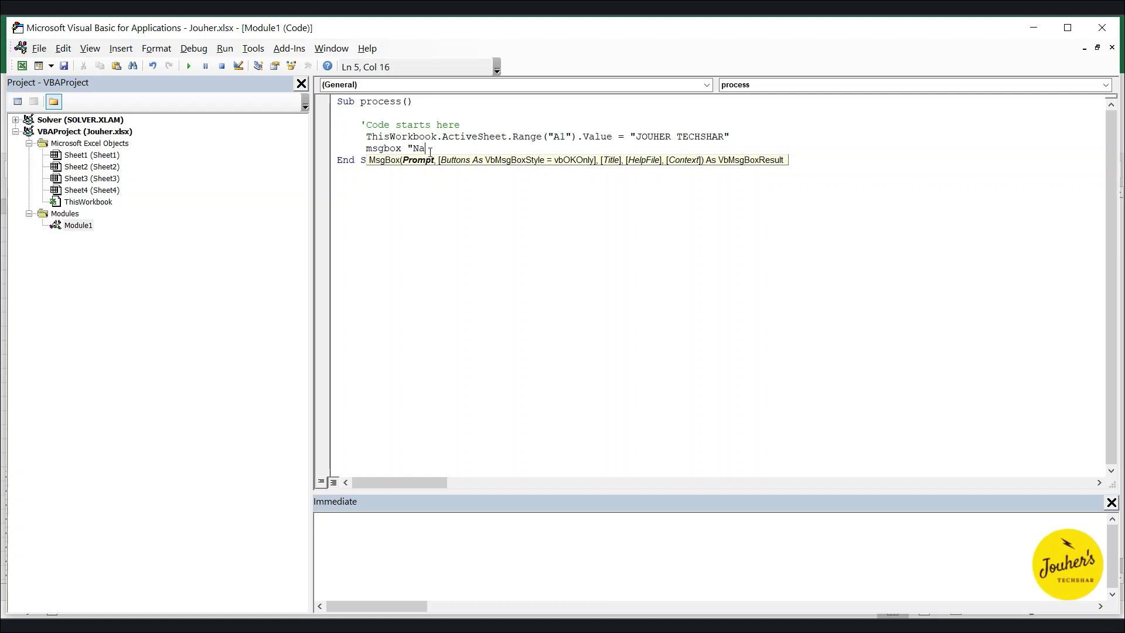
pyautogui.write('me en')
pyautogui.write('tered')
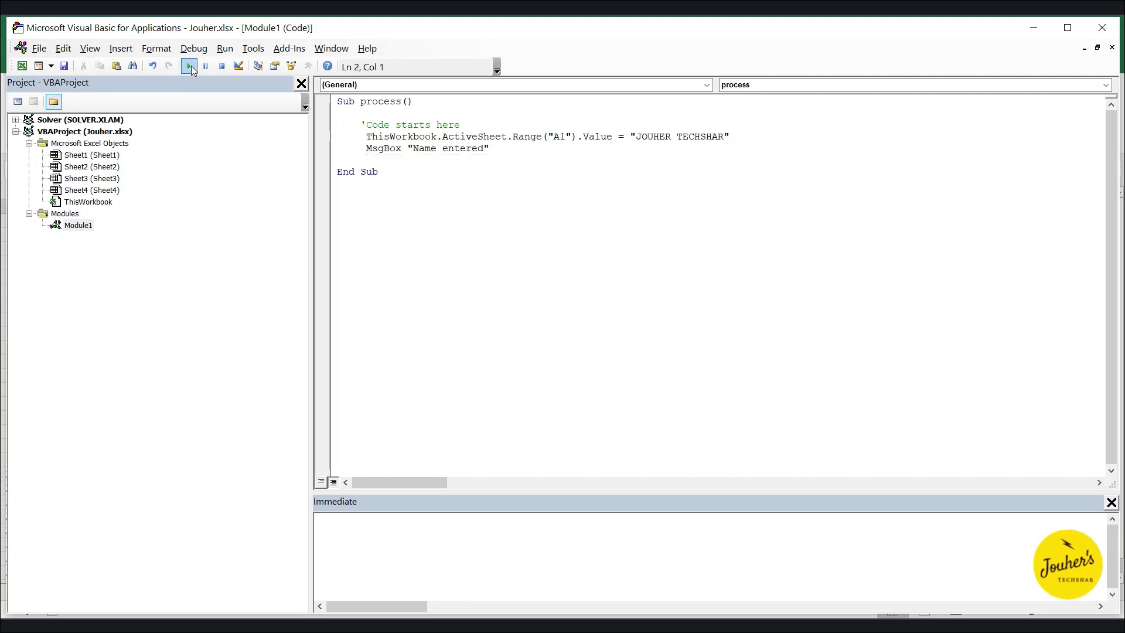
# - Run the updated macro, dismiss the Name entered message, and return to the Excel worksheet
pyautogui.click(189, 65)
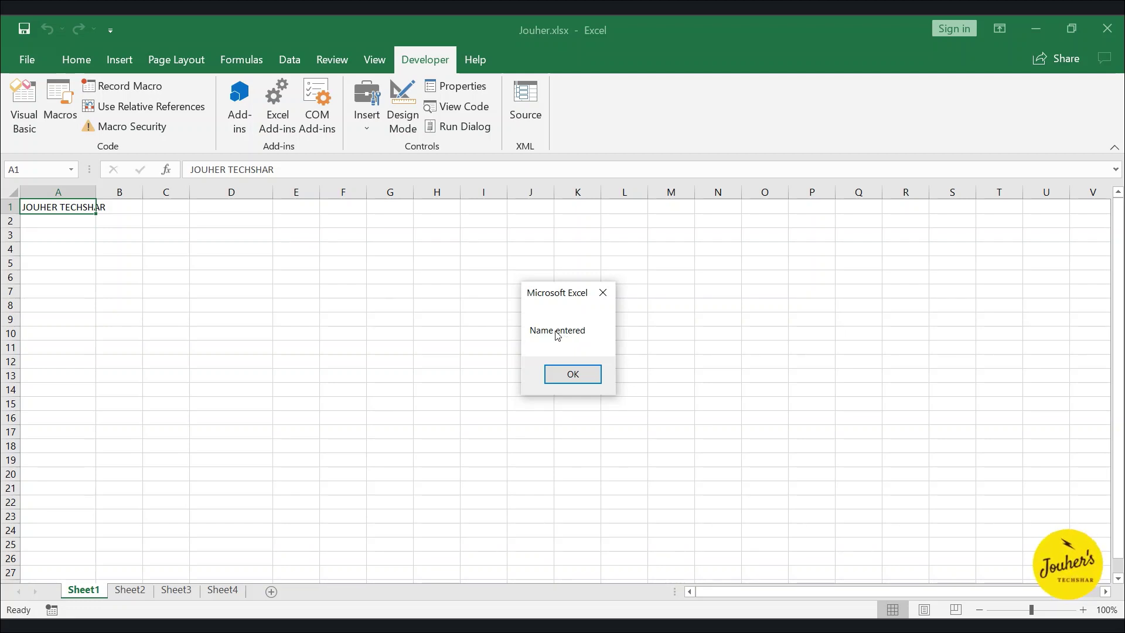
pyautogui.click(585, 374)
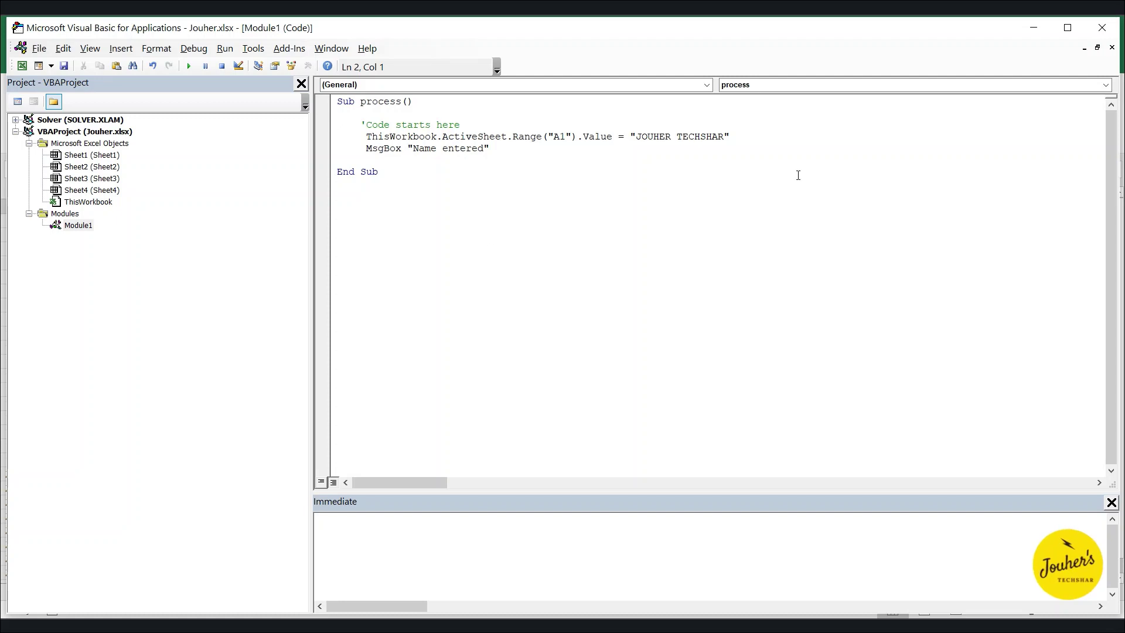
pyautogui.doubleClick(374, 103)
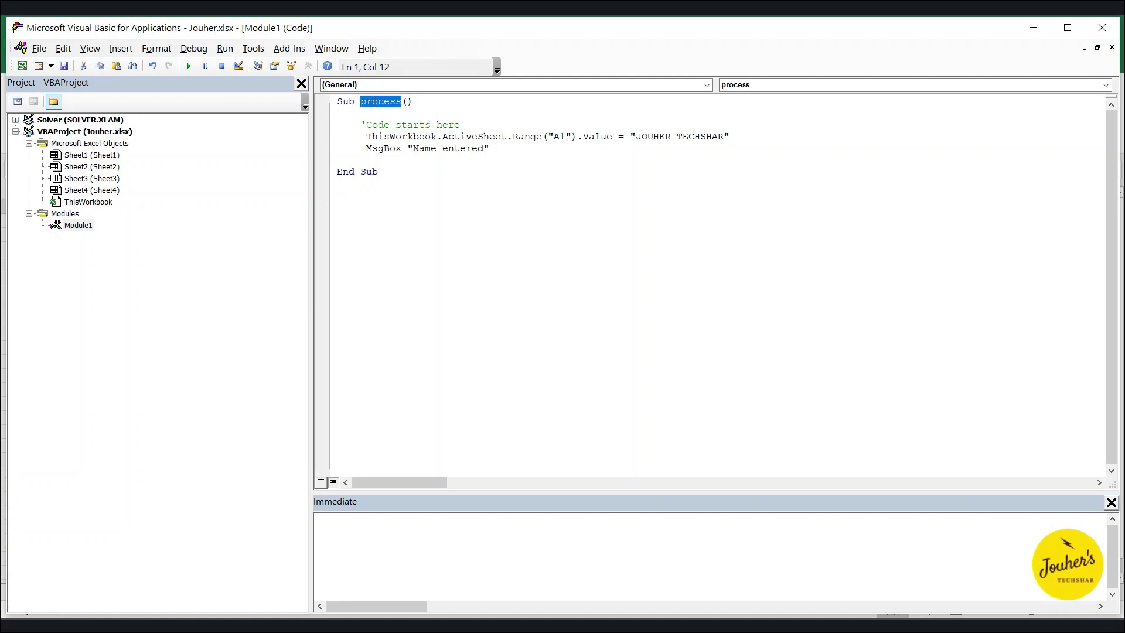
pyautogui.click(457, 188)
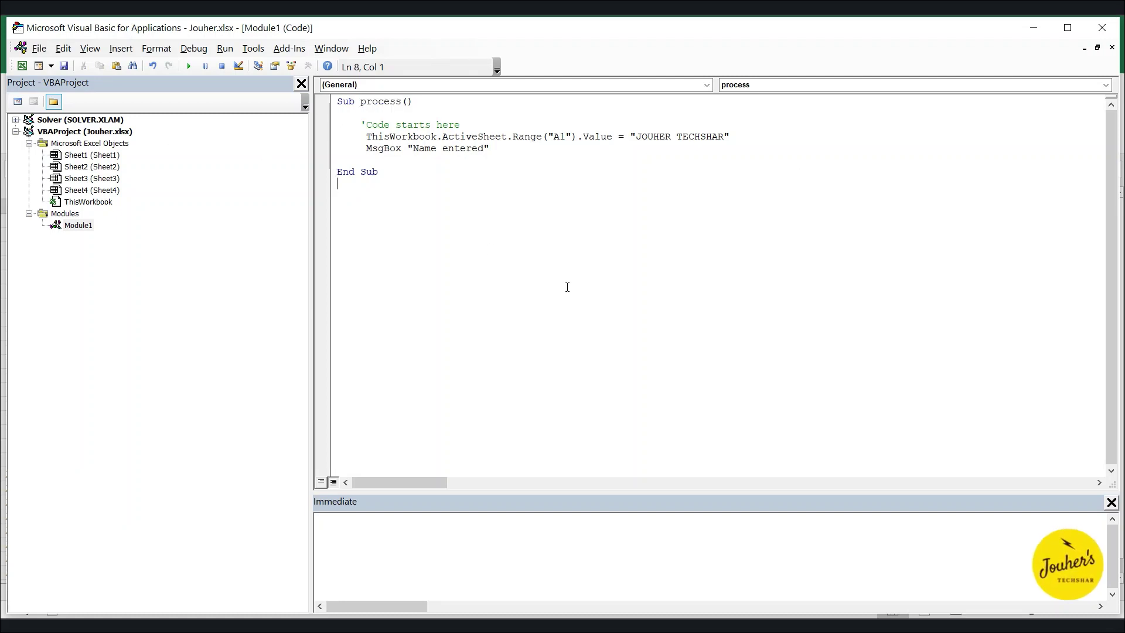
pyautogui.click(375, 103)
pyautogui.doubleClick(375, 102)
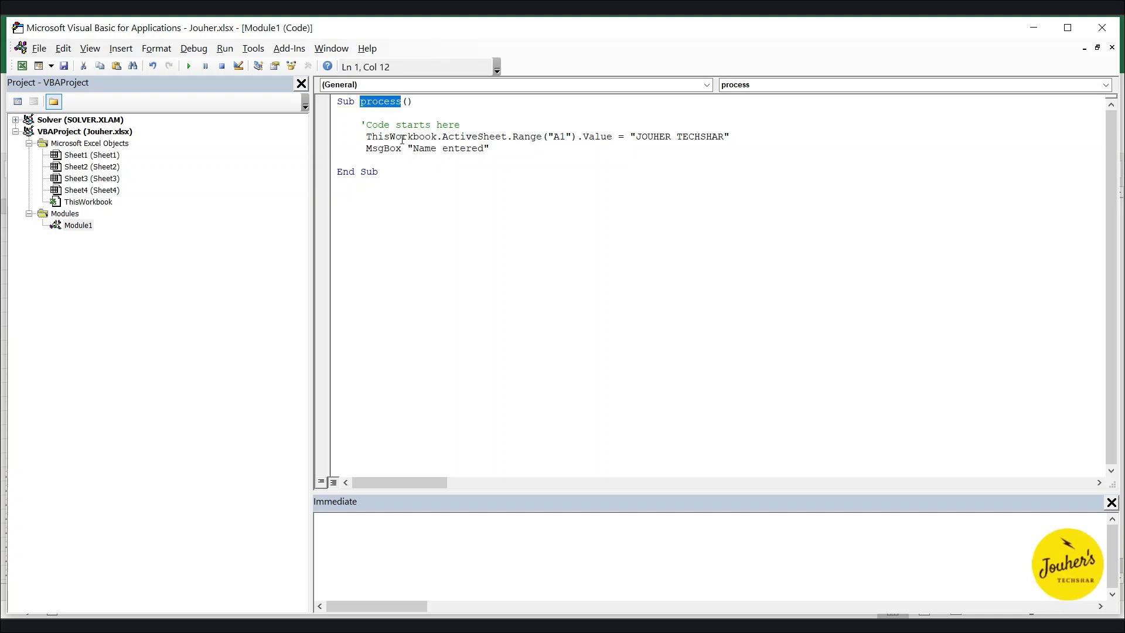
pyautogui.click(22, 66)
pyautogui.click(422, 271)
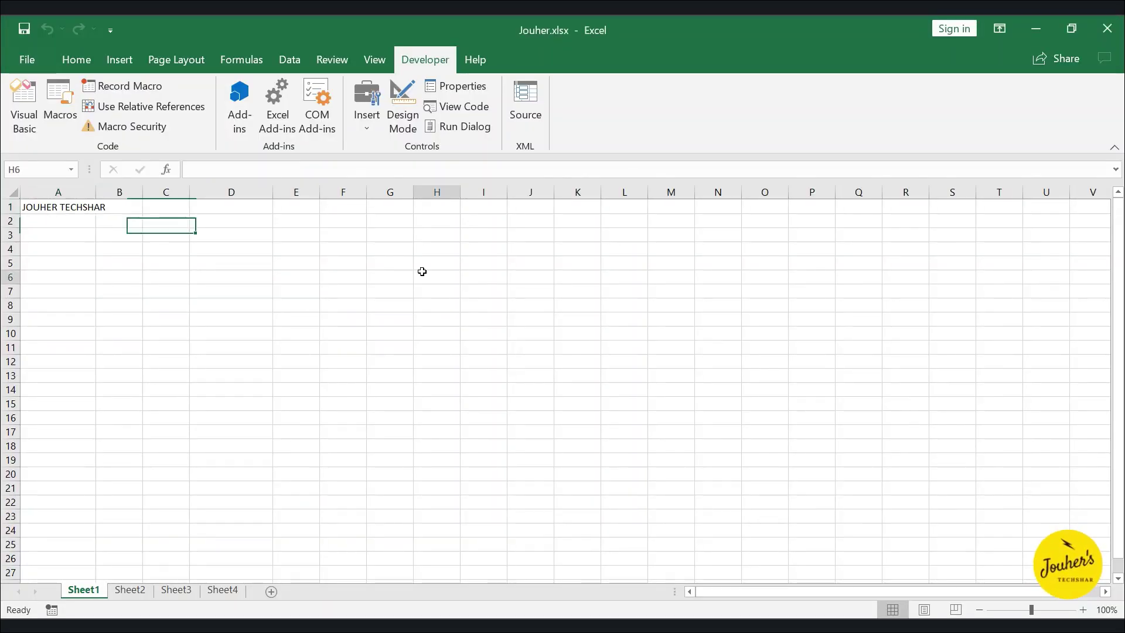
# - Draw a rectangle shape over cells H2 to J4 on Sheet1
pyautogui.click(76, 65)
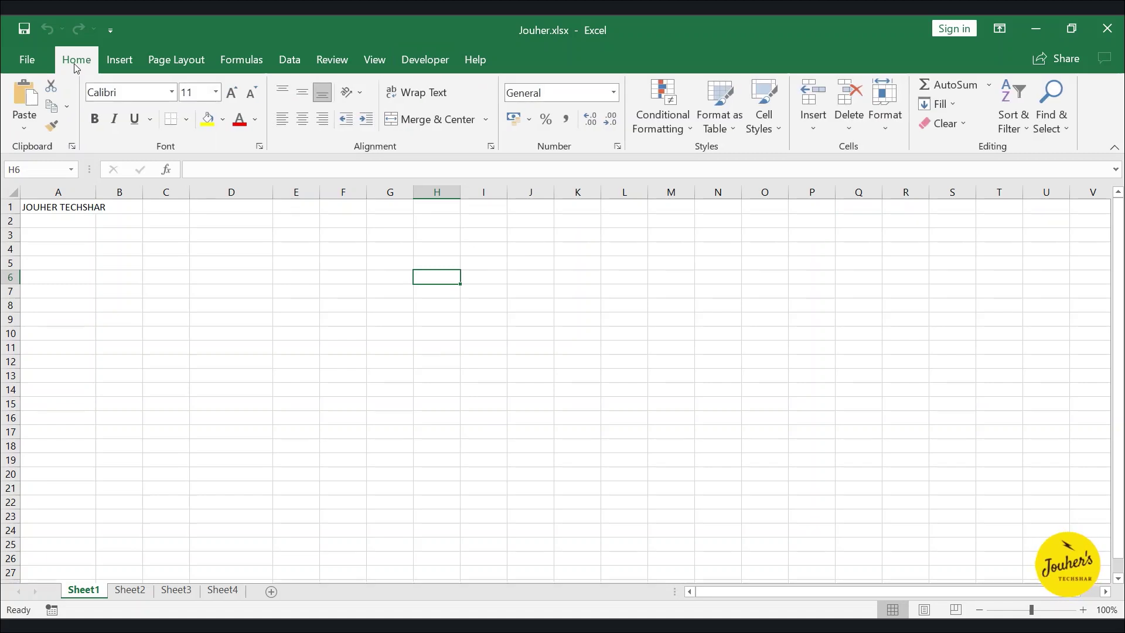
pyautogui.click(131, 68)
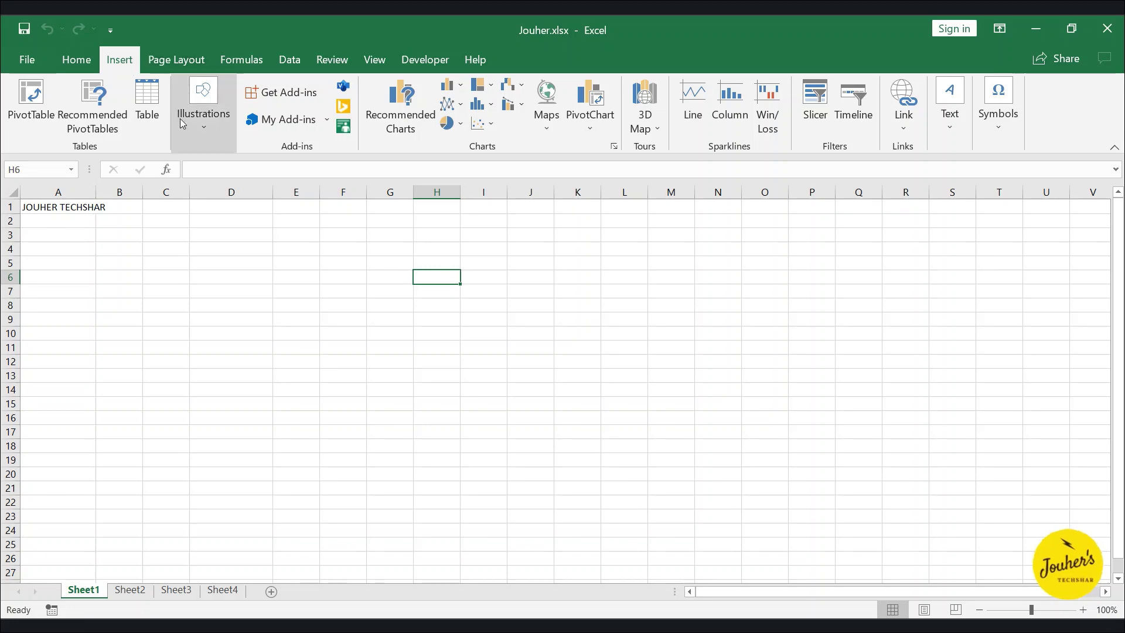
pyautogui.click(206, 130)
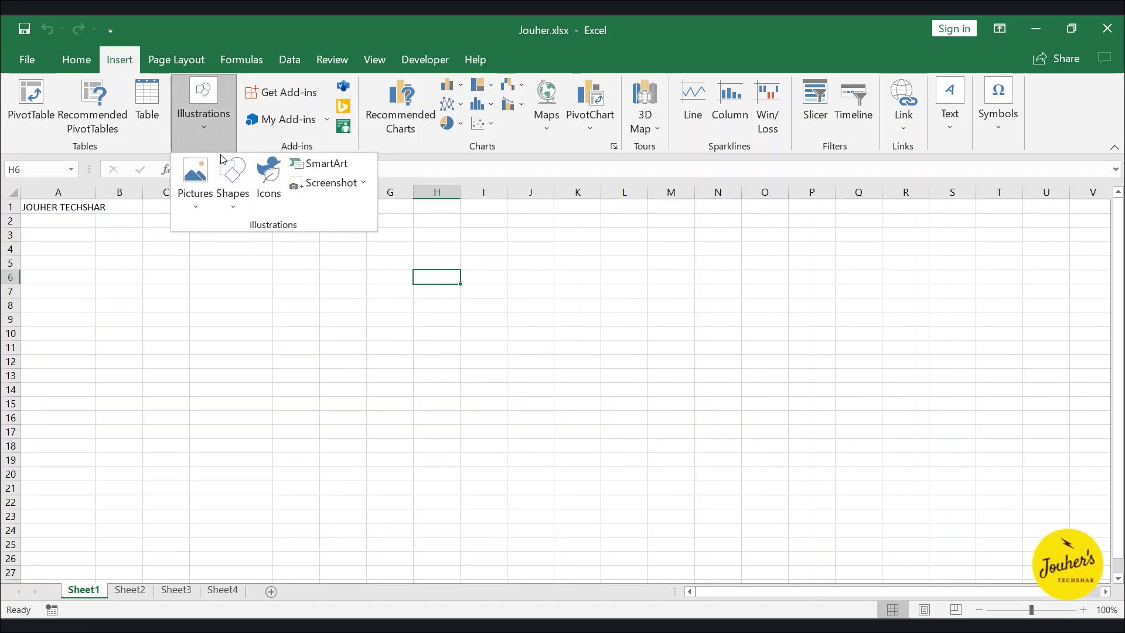
pyautogui.click(237, 204)
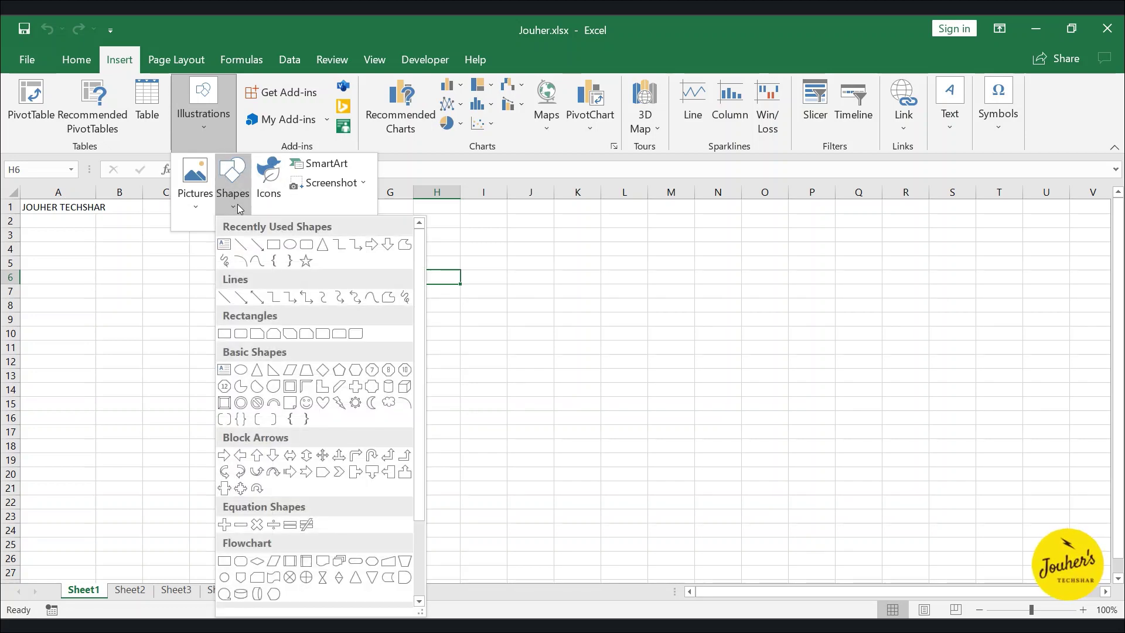
pyautogui.click(273, 245)
pyautogui.moveTo(424, 215); pyautogui.dragTo(541, 254)
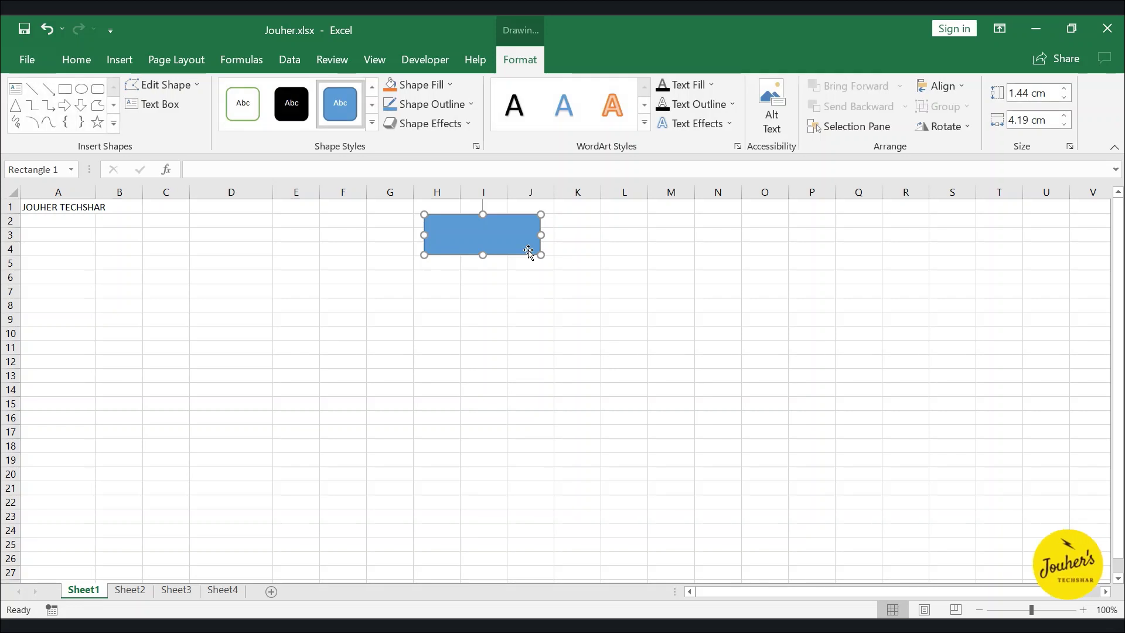
# - Type the text 'Macro' inside the rectangle and select it
pyautogui.rightClick(519, 234)
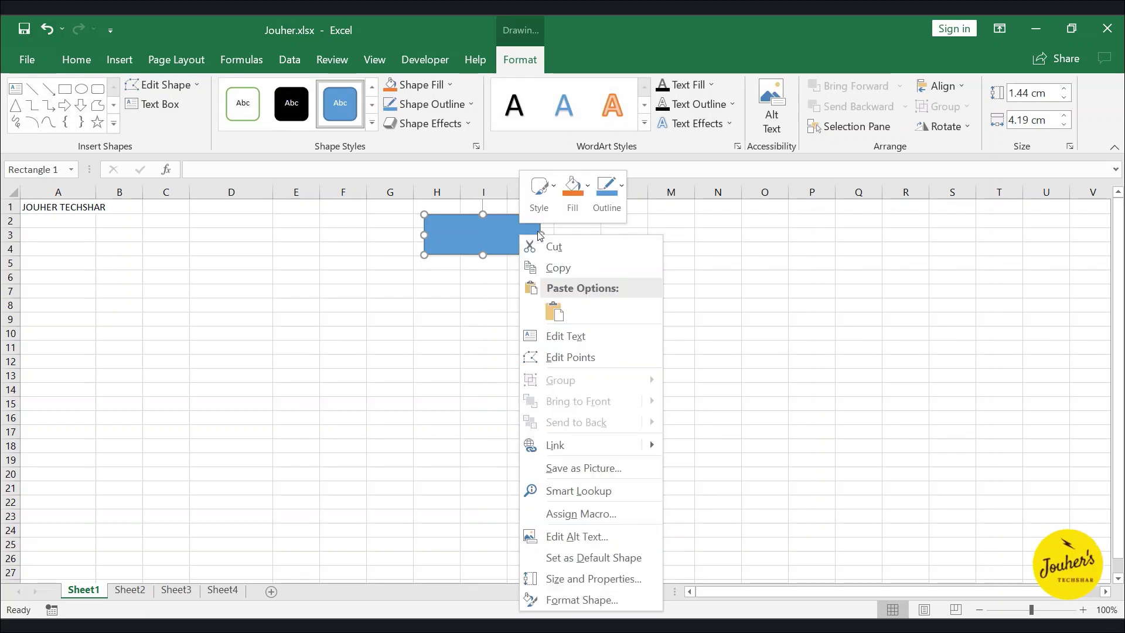
pyautogui.click(566, 338)
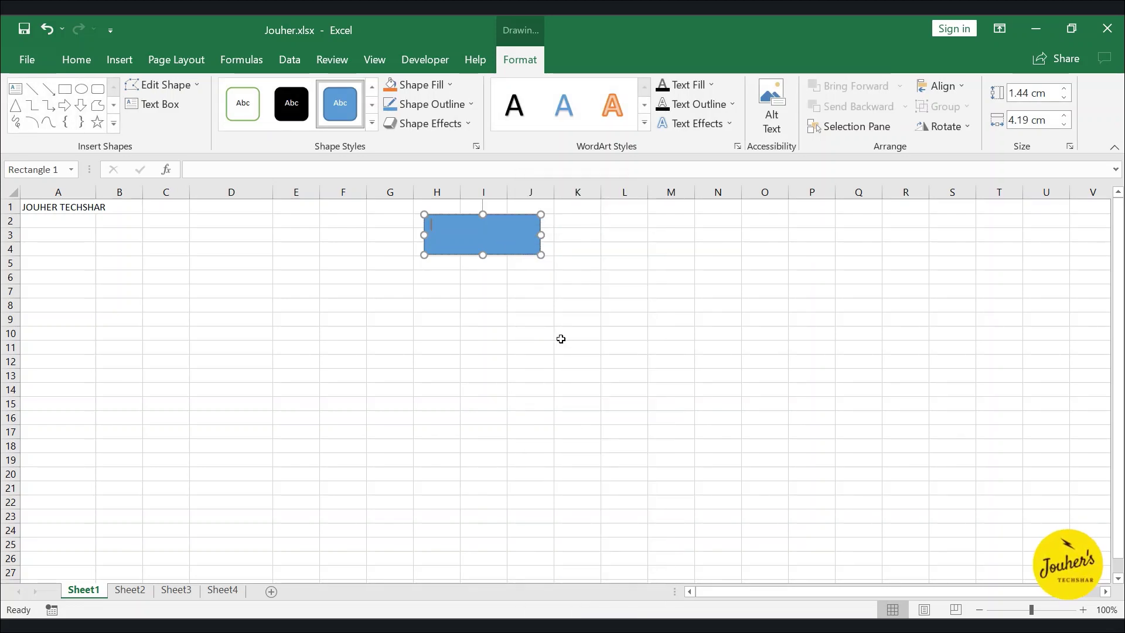
pyautogui.write('Mac')
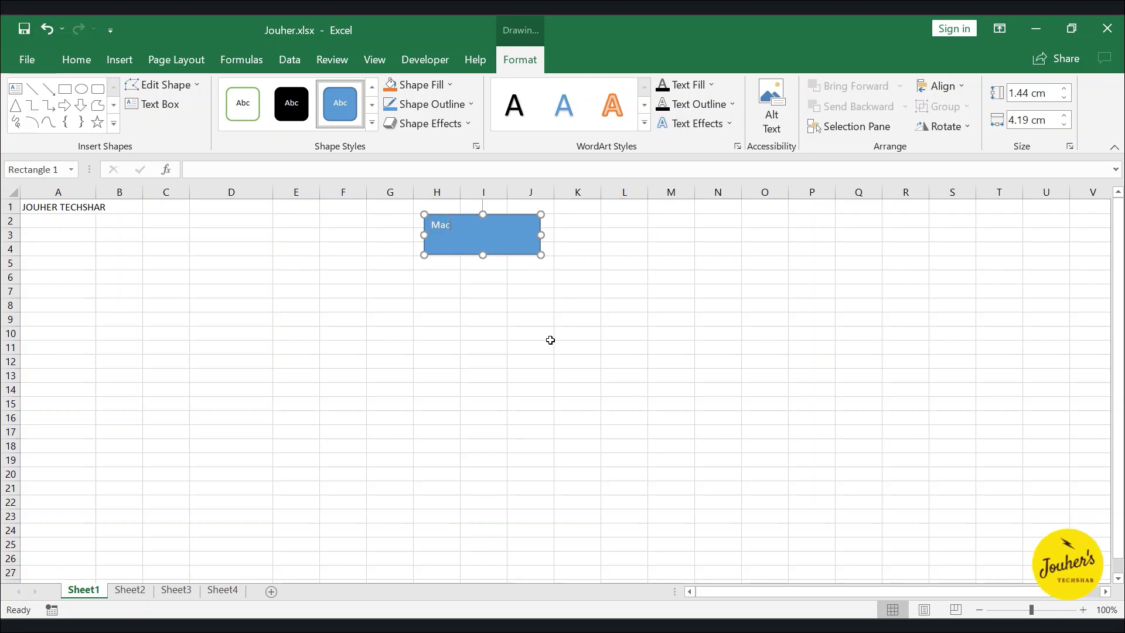
pyautogui.write('ro')
pyautogui.hotkey('ctrl', 'a')
# - Centre the Macro text horizontally and vertically and enlarge it to size 20
pyautogui.click(88, 66)
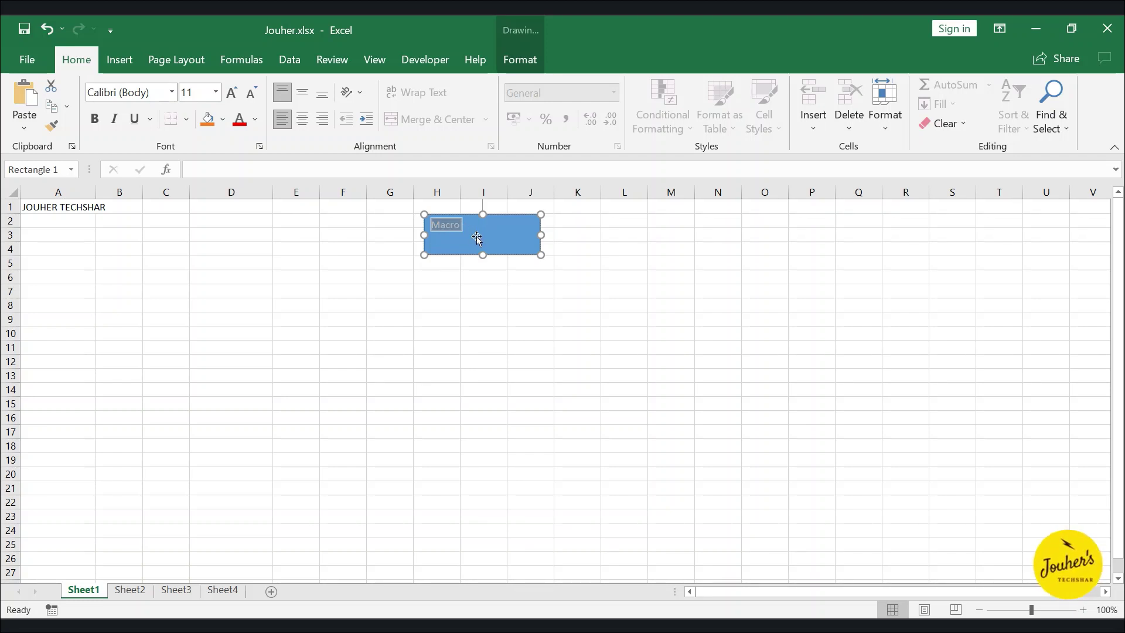
pyautogui.click(304, 125)
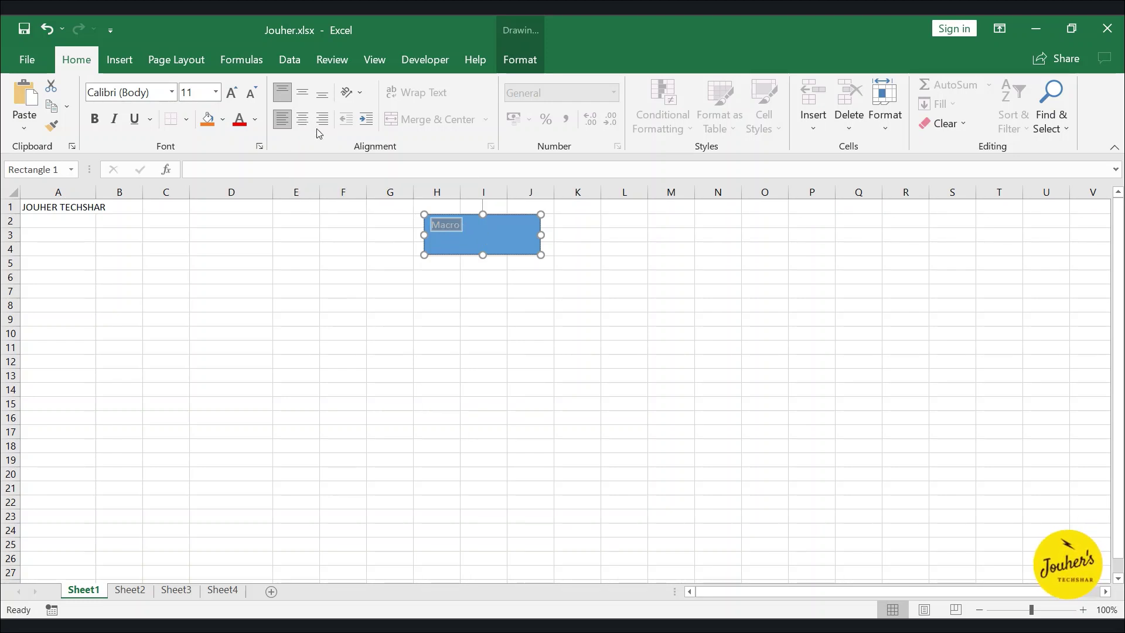
pyautogui.click(305, 100)
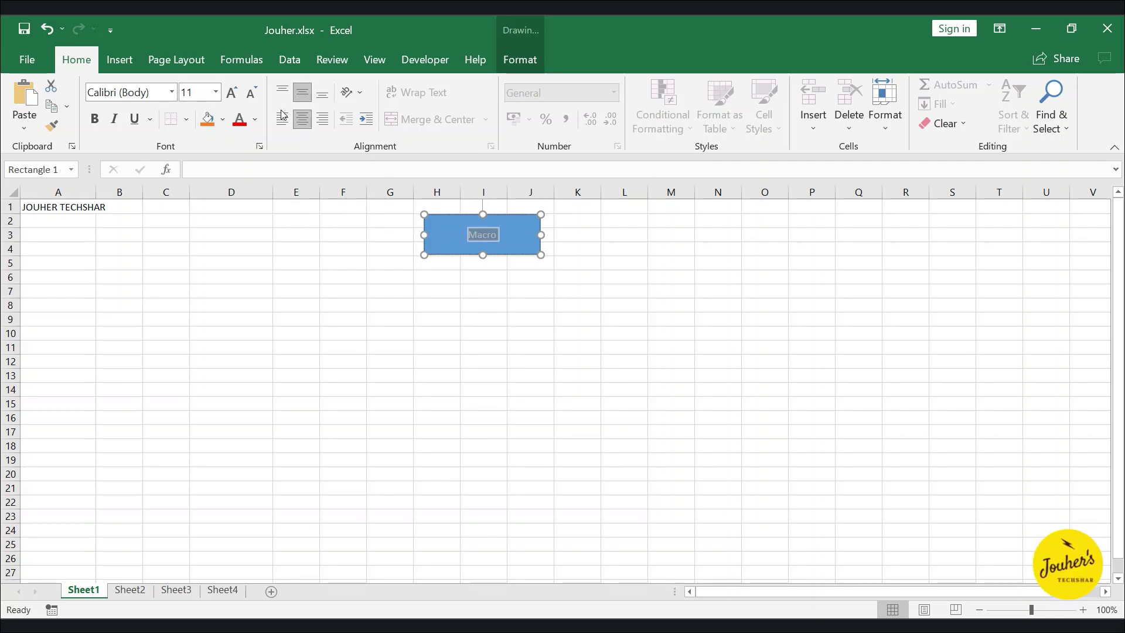
pyautogui.click(231, 97)
pyautogui.click(231, 98)
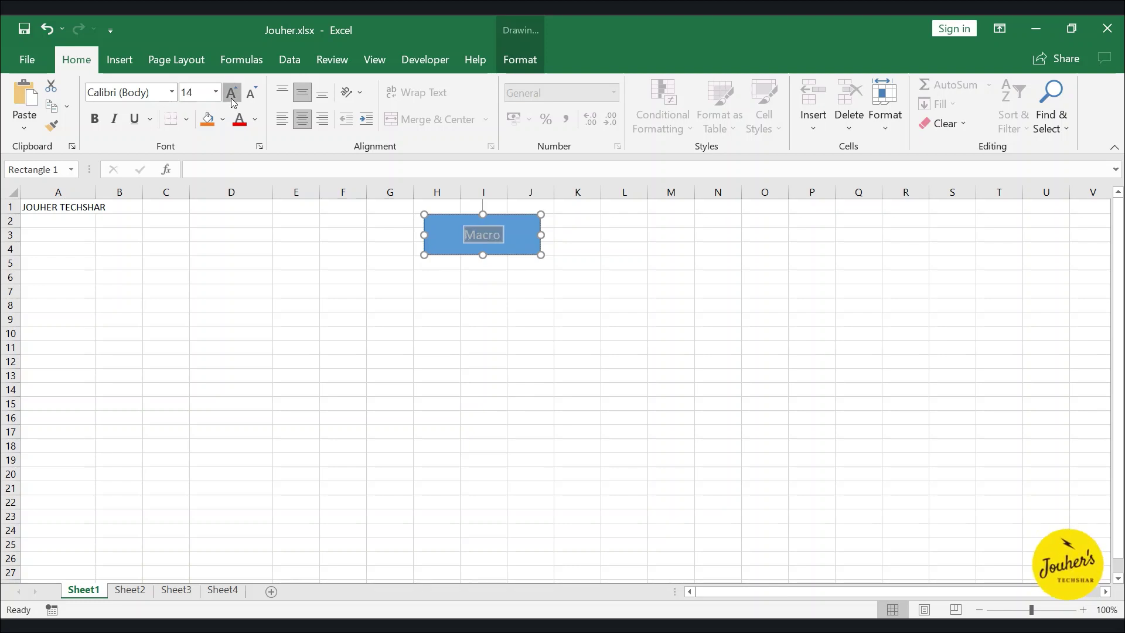
pyautogui.click(231, 97)
pyautogui.click(231, 98)
pyautogui.click(231, 97)
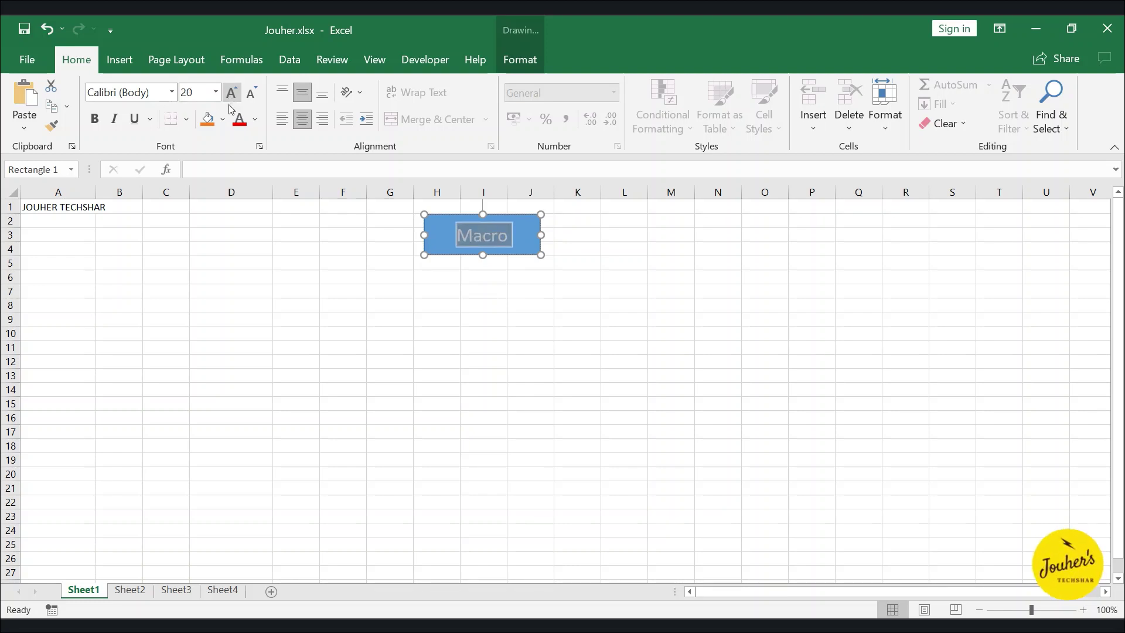
# - Fill the rectangle with dark navy blue
pyautogui.click(223, 122)
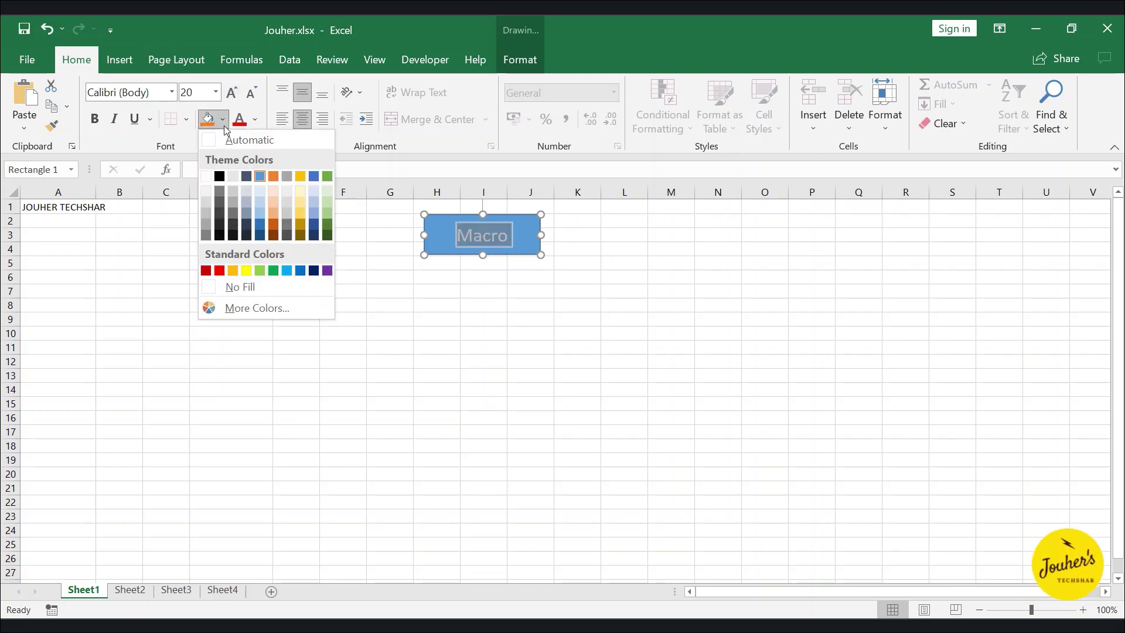
pyautogui.click(226, 128)
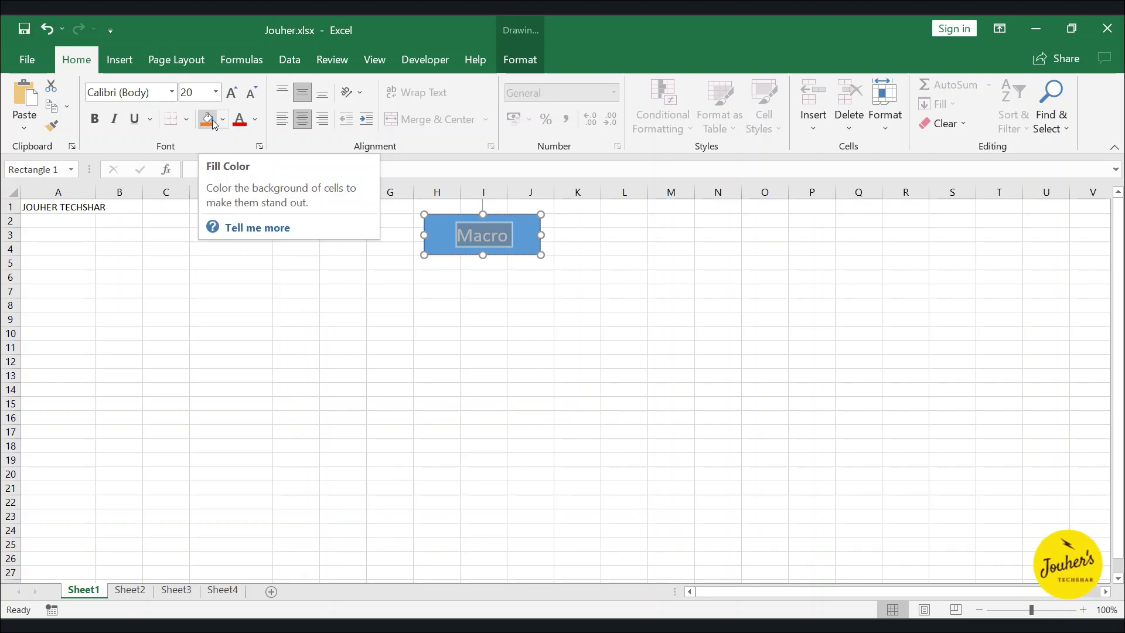
pyautogui.click(223, 123)
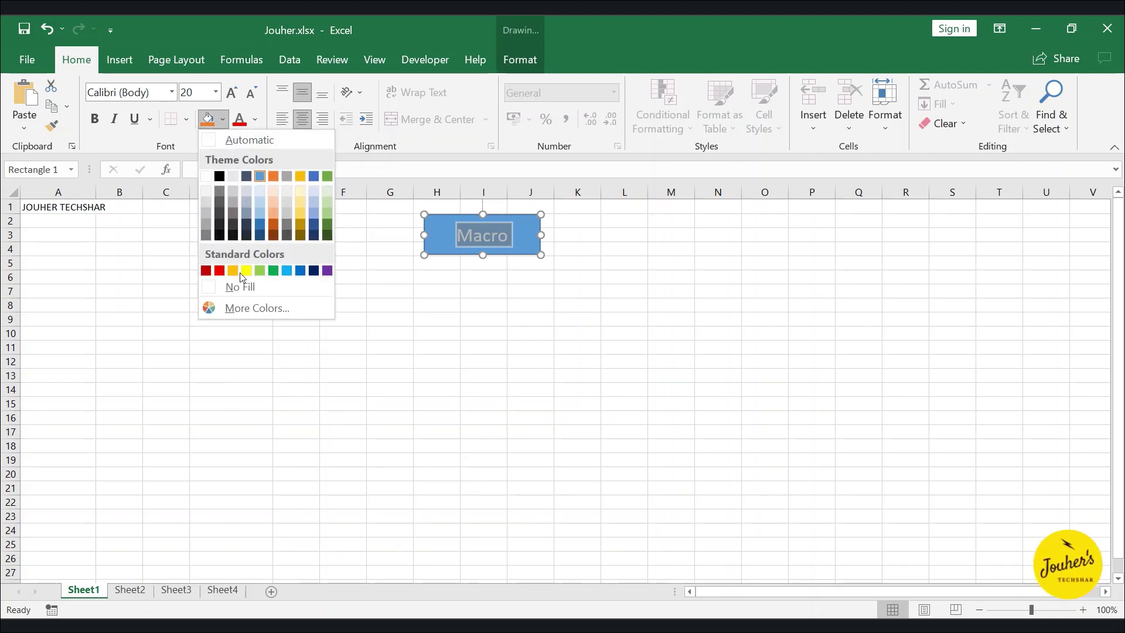
pyautogui.click(314, 270)
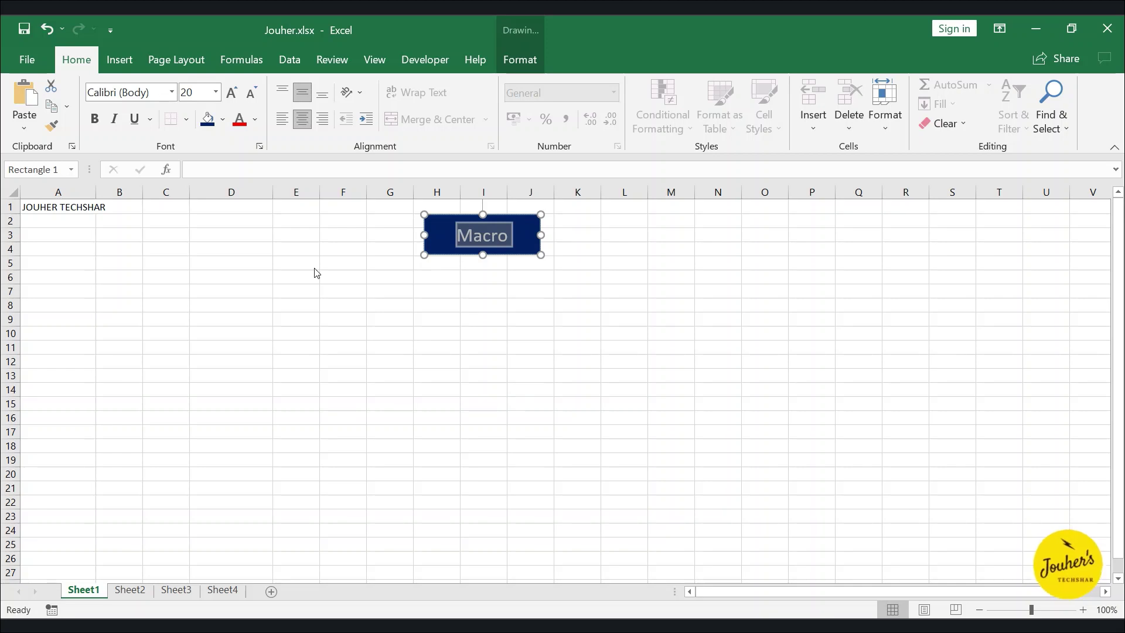
pyautogui.click(440, 306)
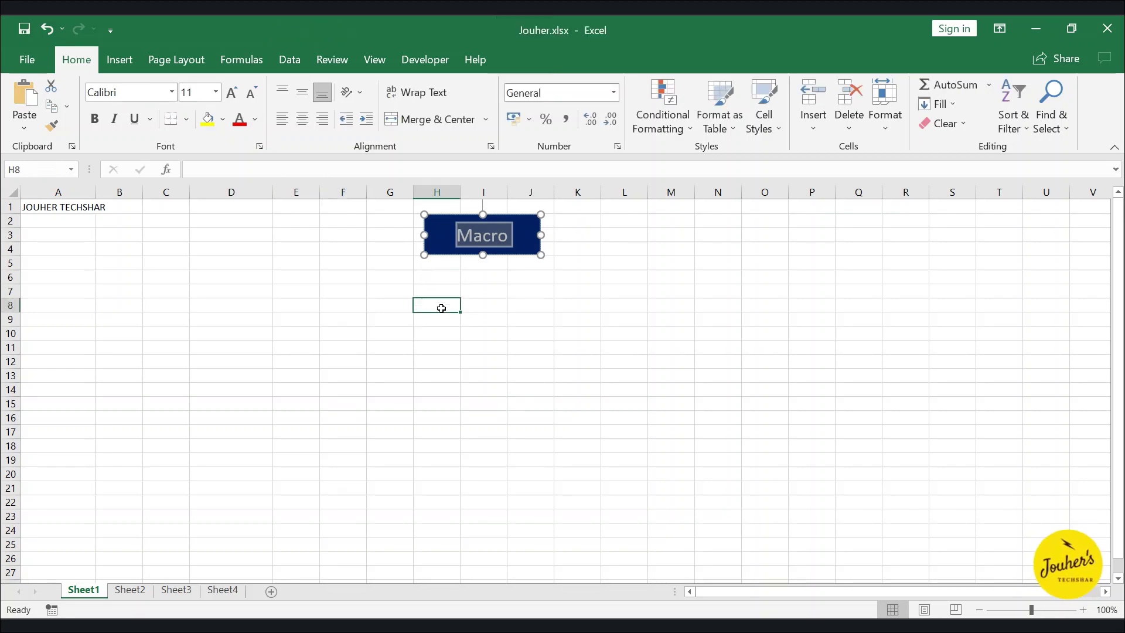
# - Colour the rectangle's Macro text yellow
pyautogui.click(484, 237)
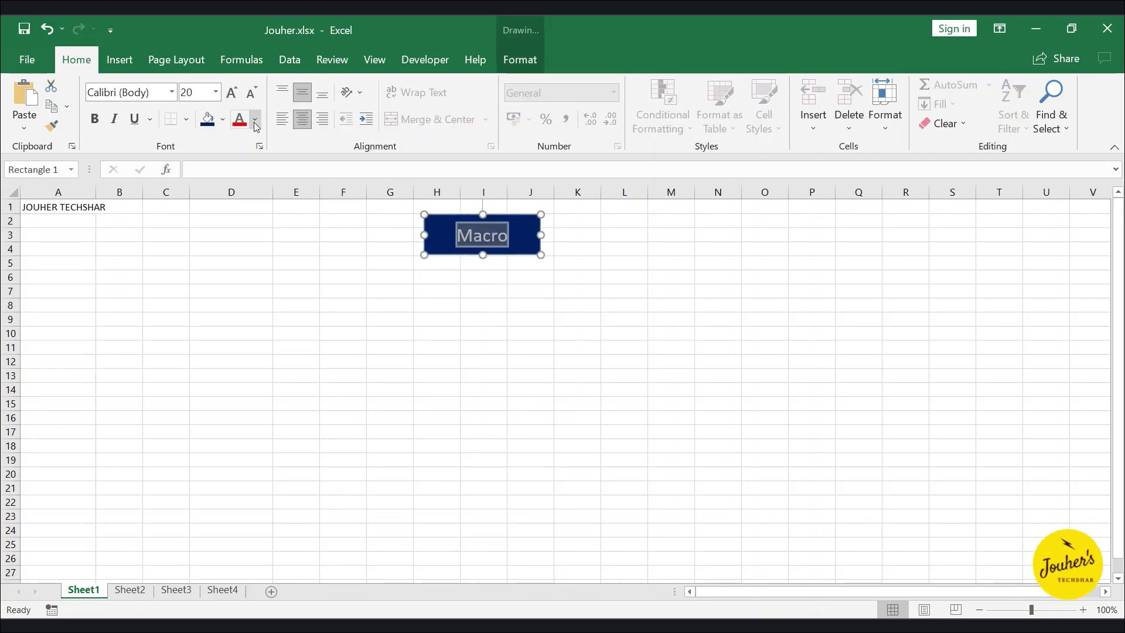
pyautogui.click(255, 120)
pyautogui.click(254, 123)
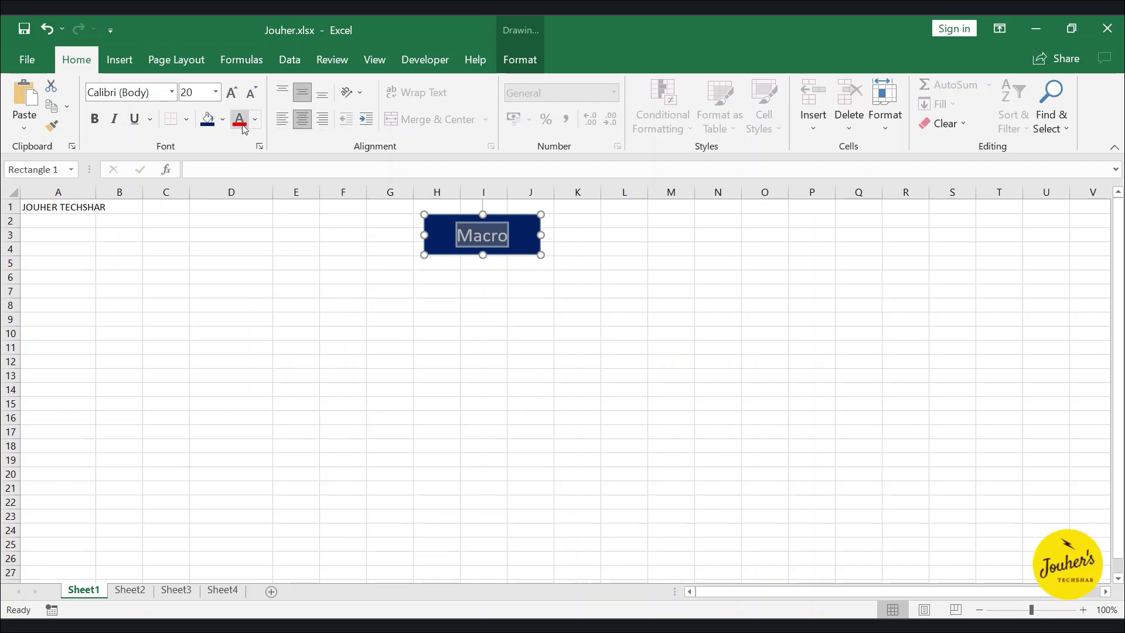
pyautogui.click(255, 124)
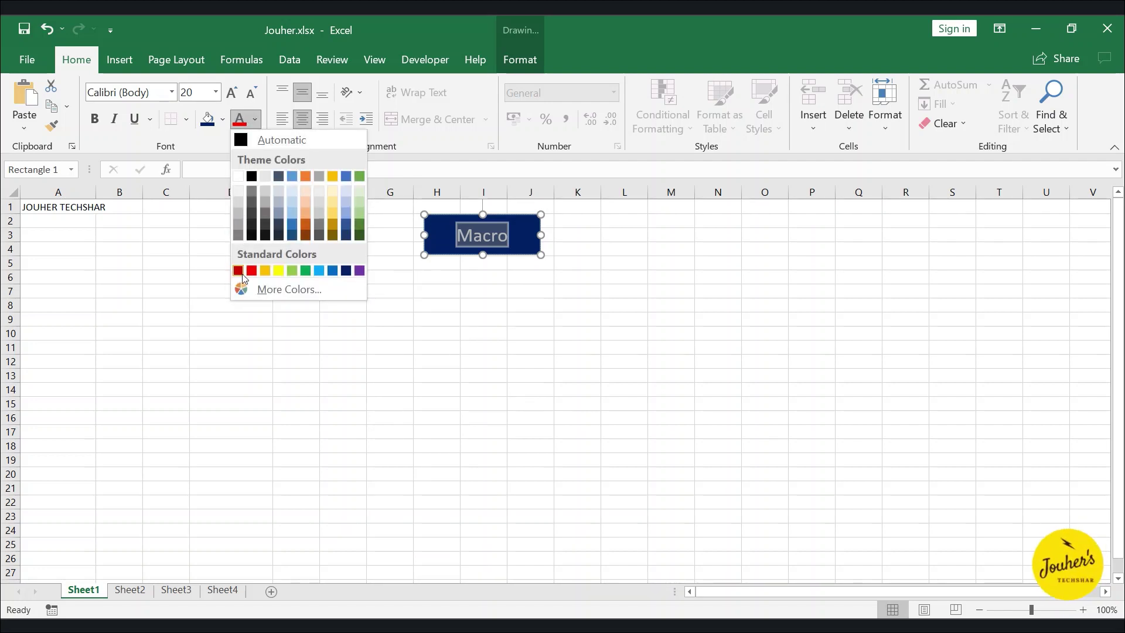
pyautogui.click(279, 270)
pyautogui.click(434, 296)
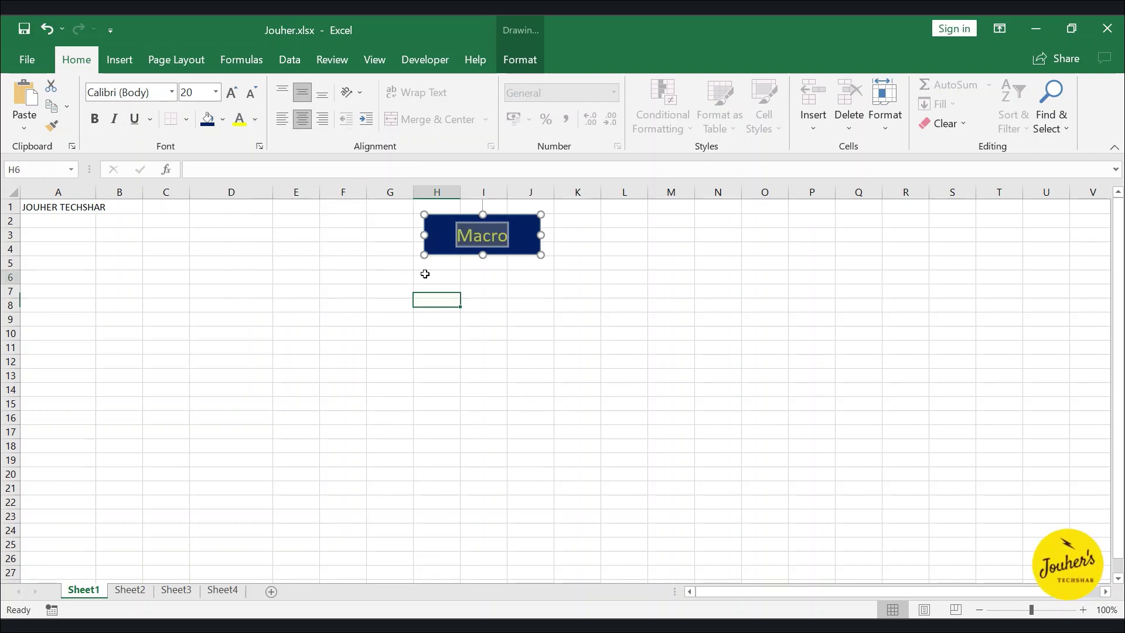
pyautogui.click(457, 237)
# - Assign the process macro to the navy Macro rectangle through Assign Macro
pyautogui.rightClick(530, 253)
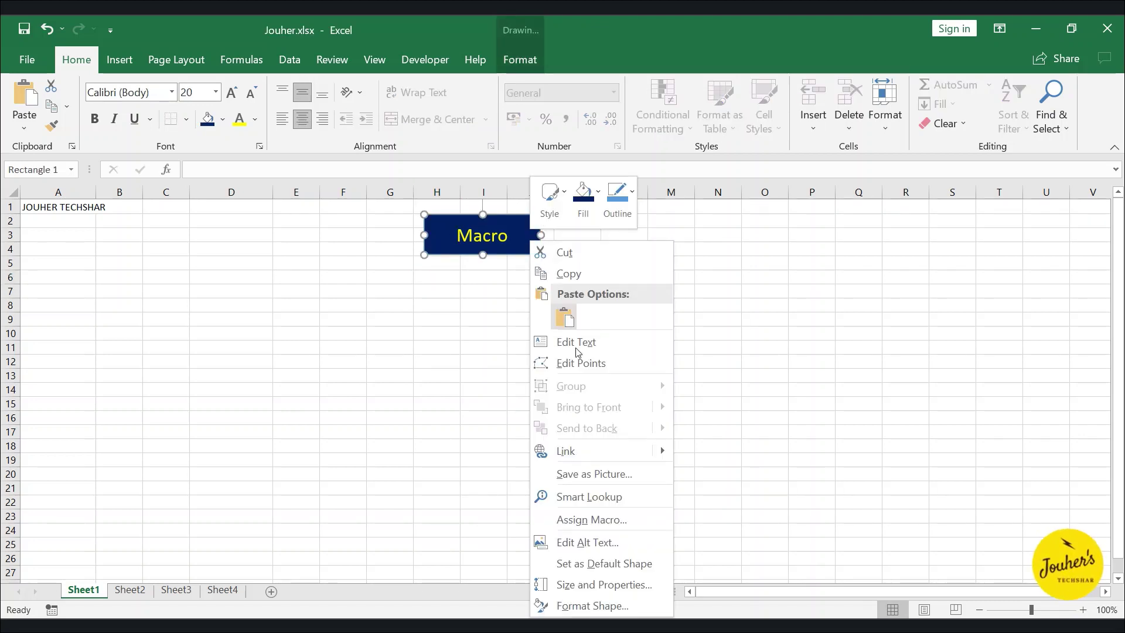
pyautogui.click(641, 519)
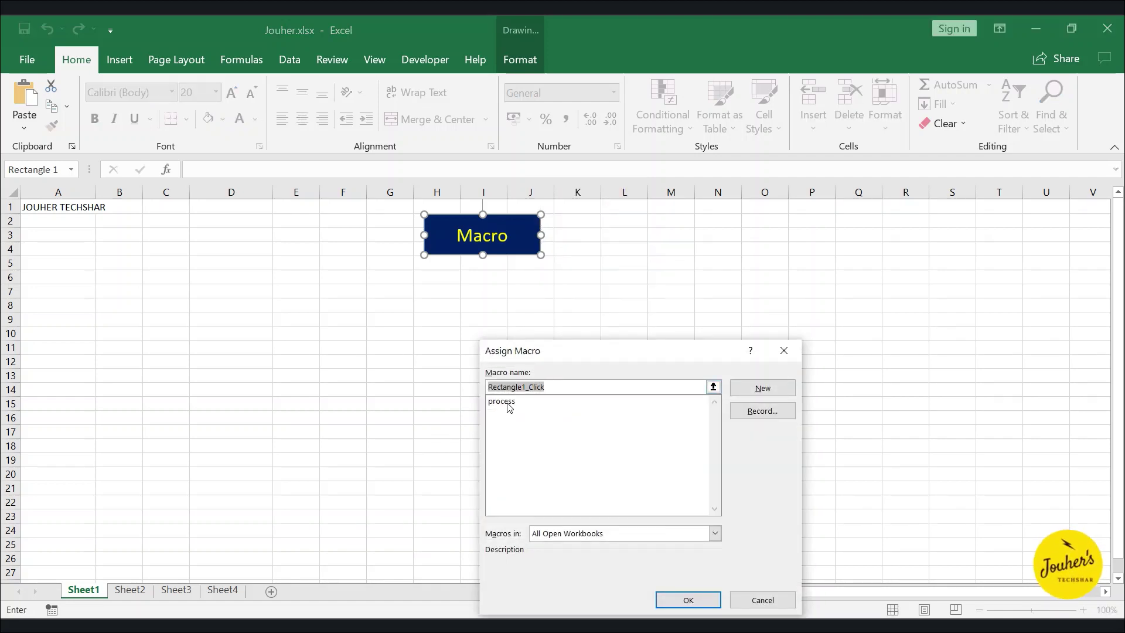
pyautogui.click(508, 405)
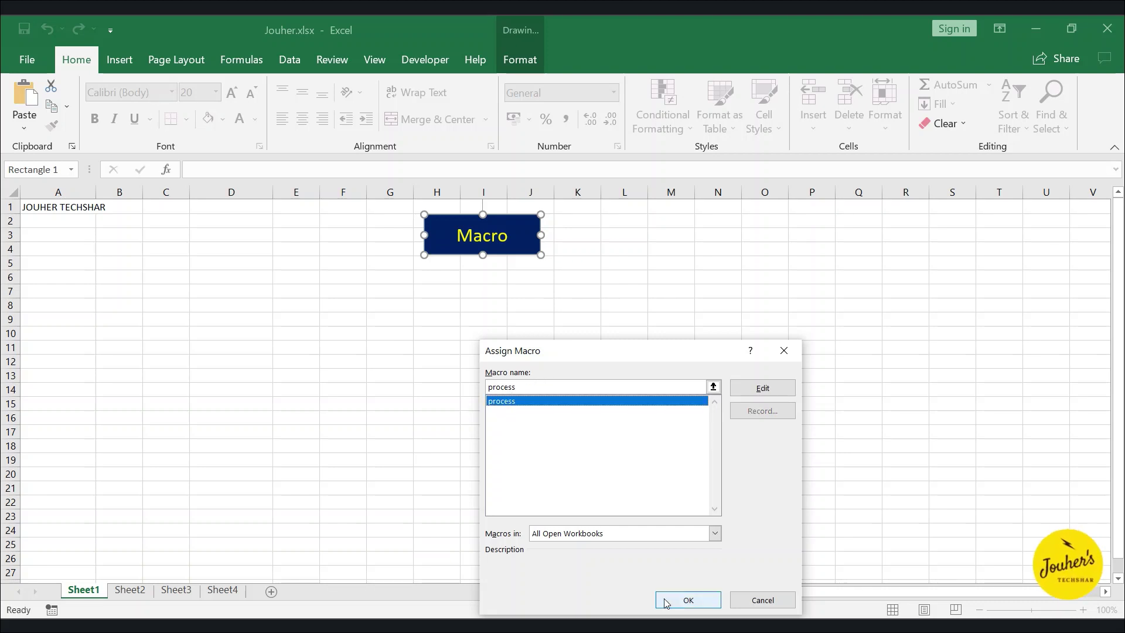
pyautogui.click(688, 599)
pyautogui.click(523, 295)
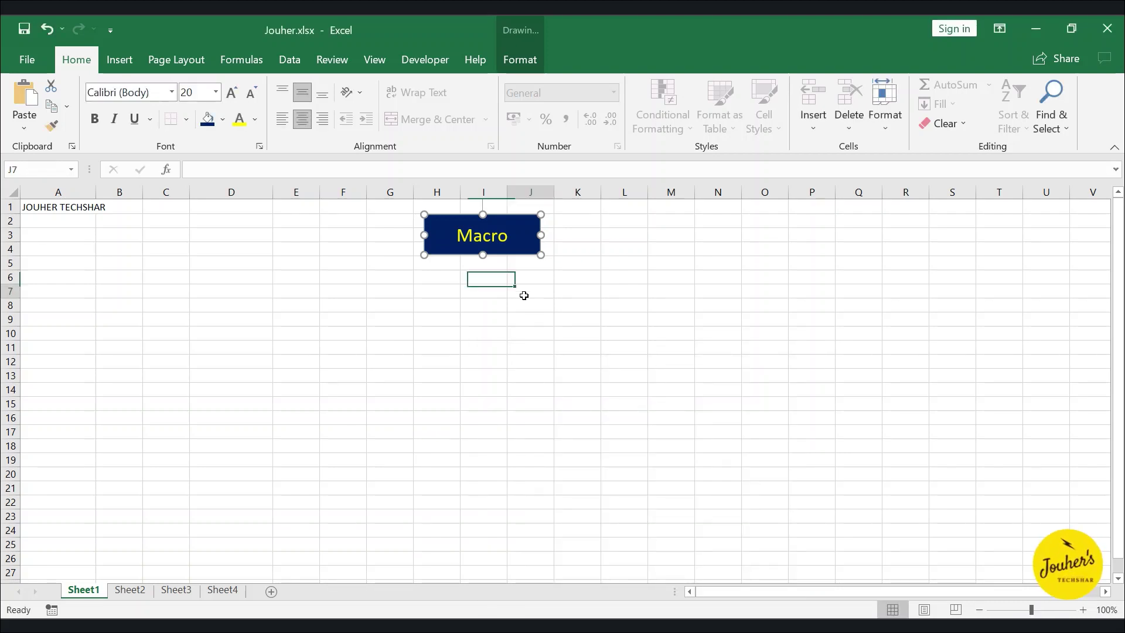
# - Clear cell A1, click the Macro button, and check A1 refills with JOUHER TECHSHAR
pyautogui.click(64, 211)
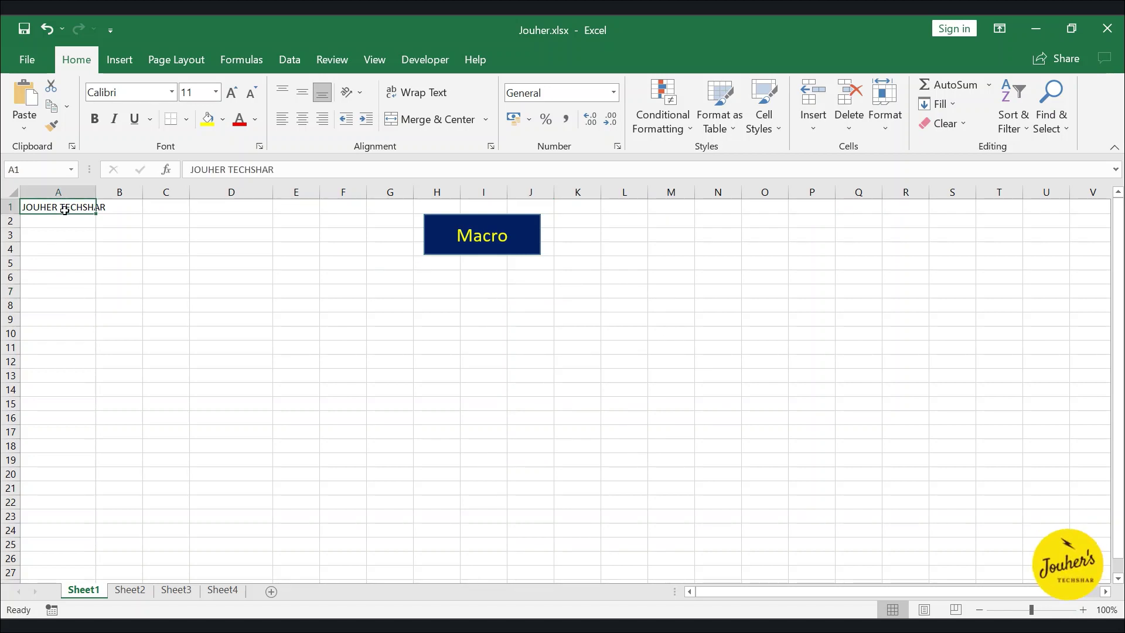
pyautogui.press('Delete')
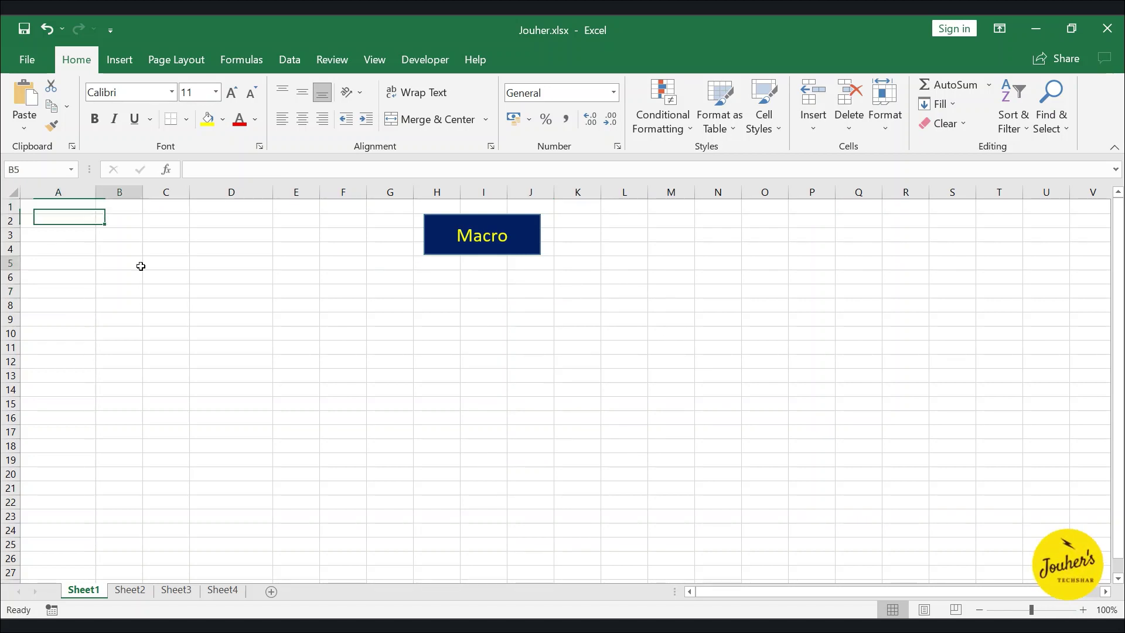
pyautogui.click(140, 265)
pyautogui.click(491, 252)
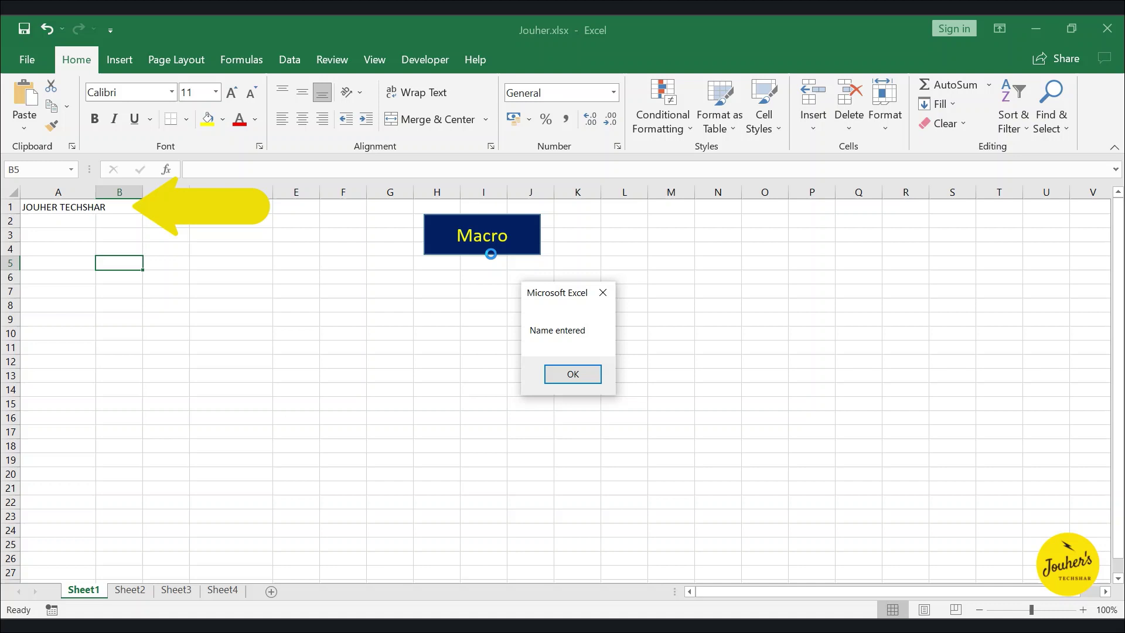
pyautogui.click(567, 375)
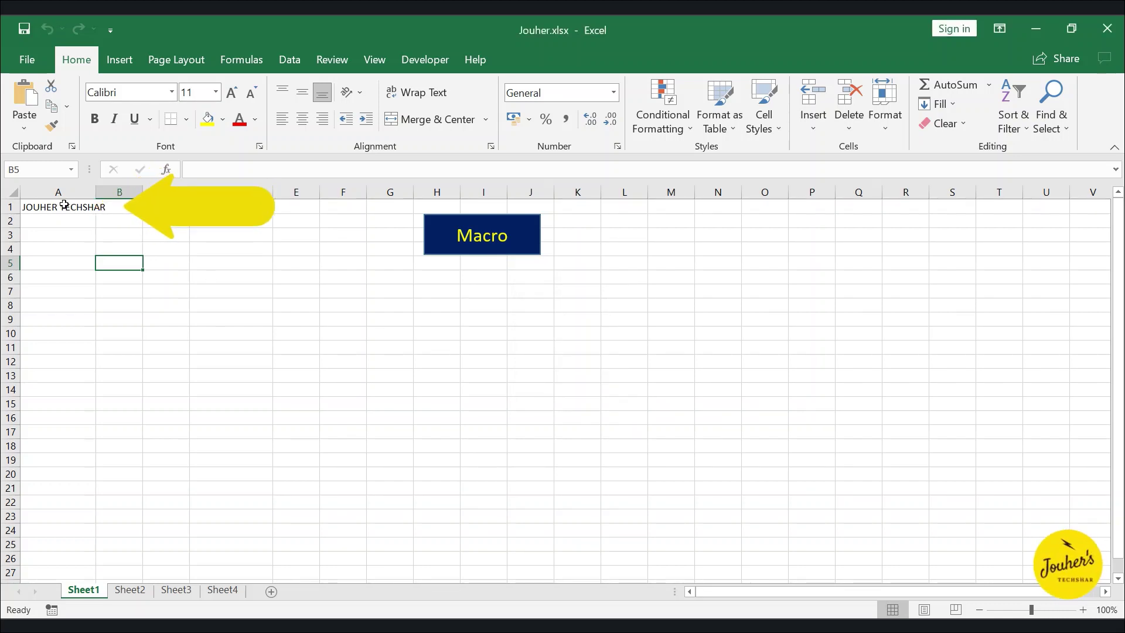
pyautogui.click(64, 205)
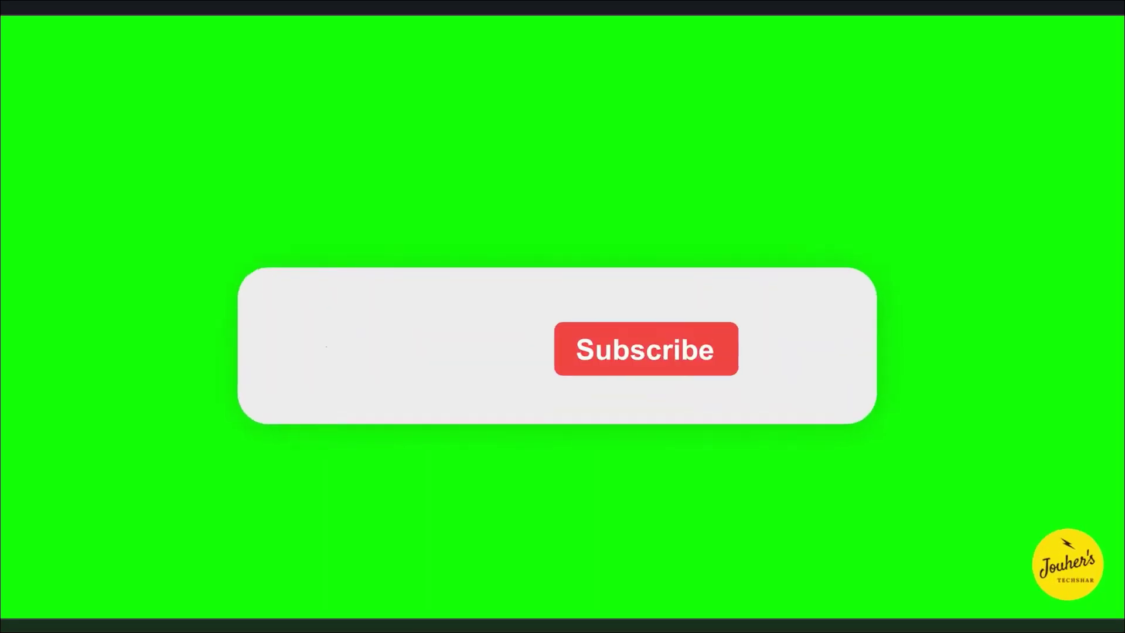